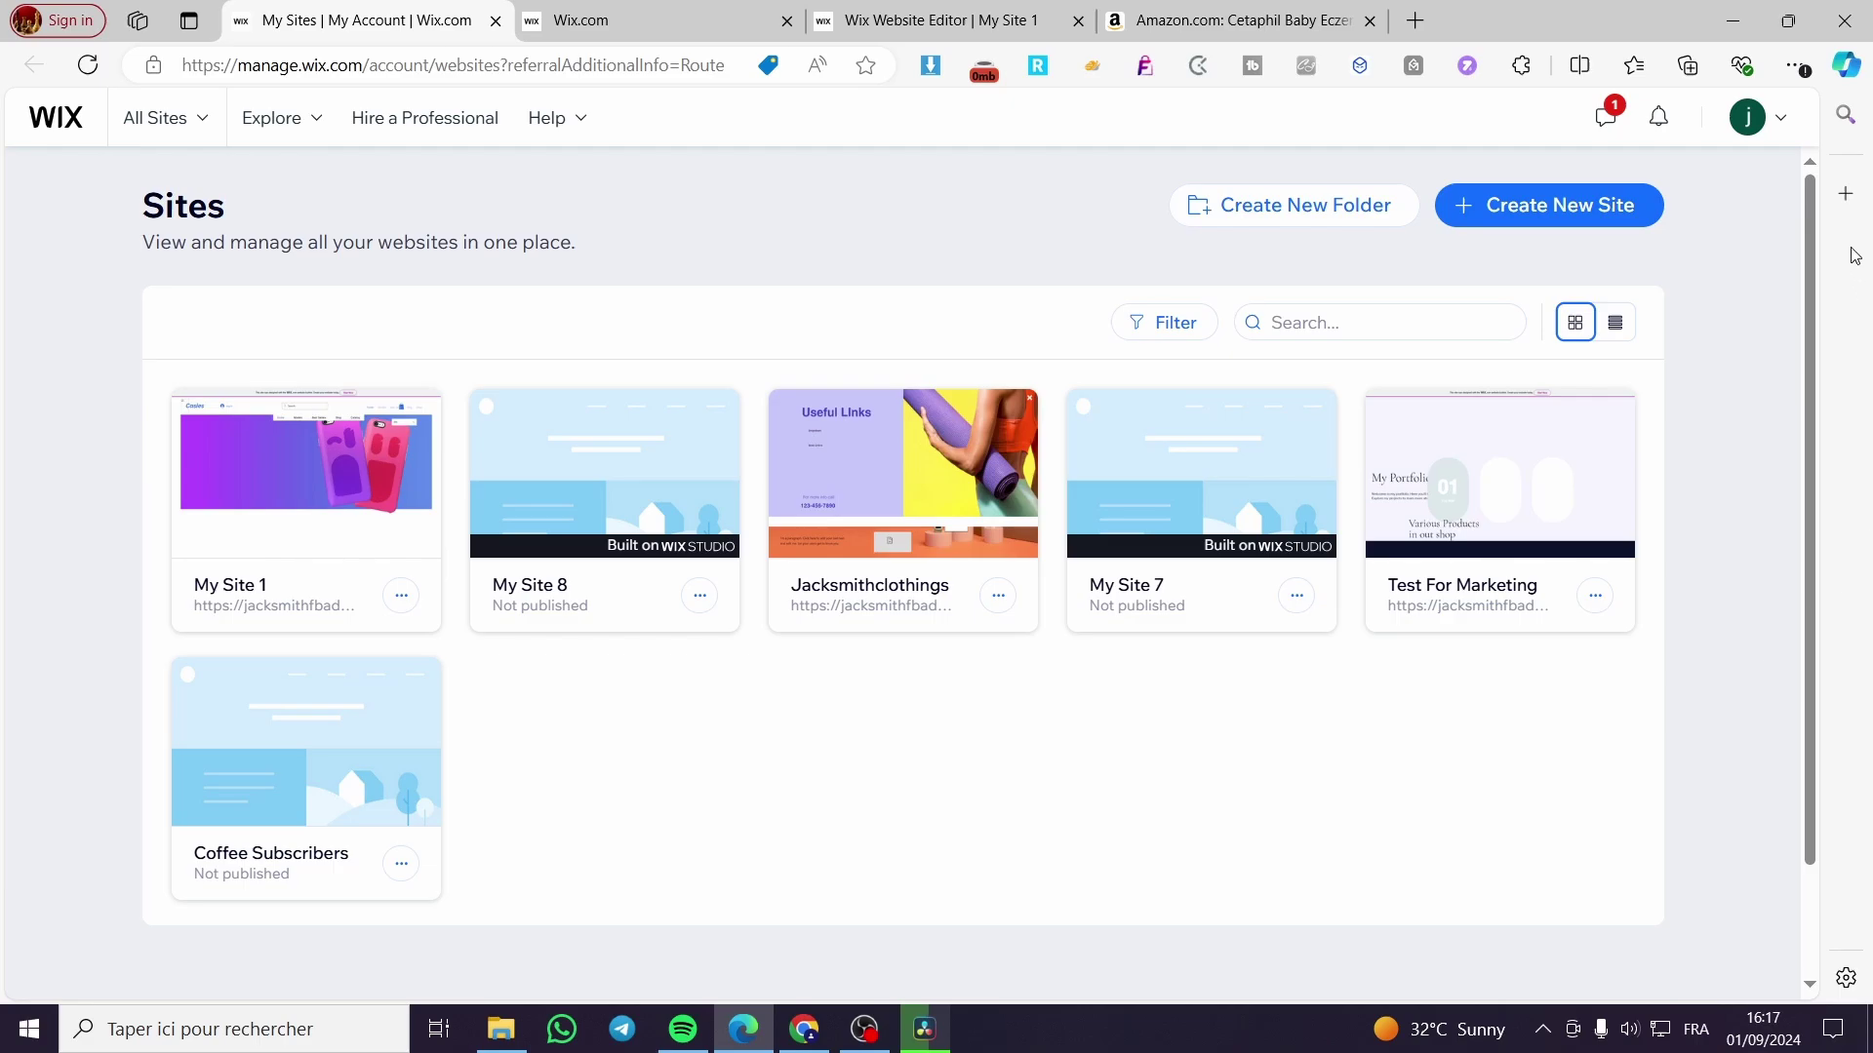
- Select the My Site 1 card on the Wix Sites page to open its dashboard
{"action": "left_click_drag", "start_coordinate": [1808, 236], "coordinate": [1840, 142]}
{"action": "double_click", "coordinate": [232, 220]}
{"action": "left_click", "coordinate": [328, 219]}
{"action": "mouse_move", "coordinate": [384, 550]}
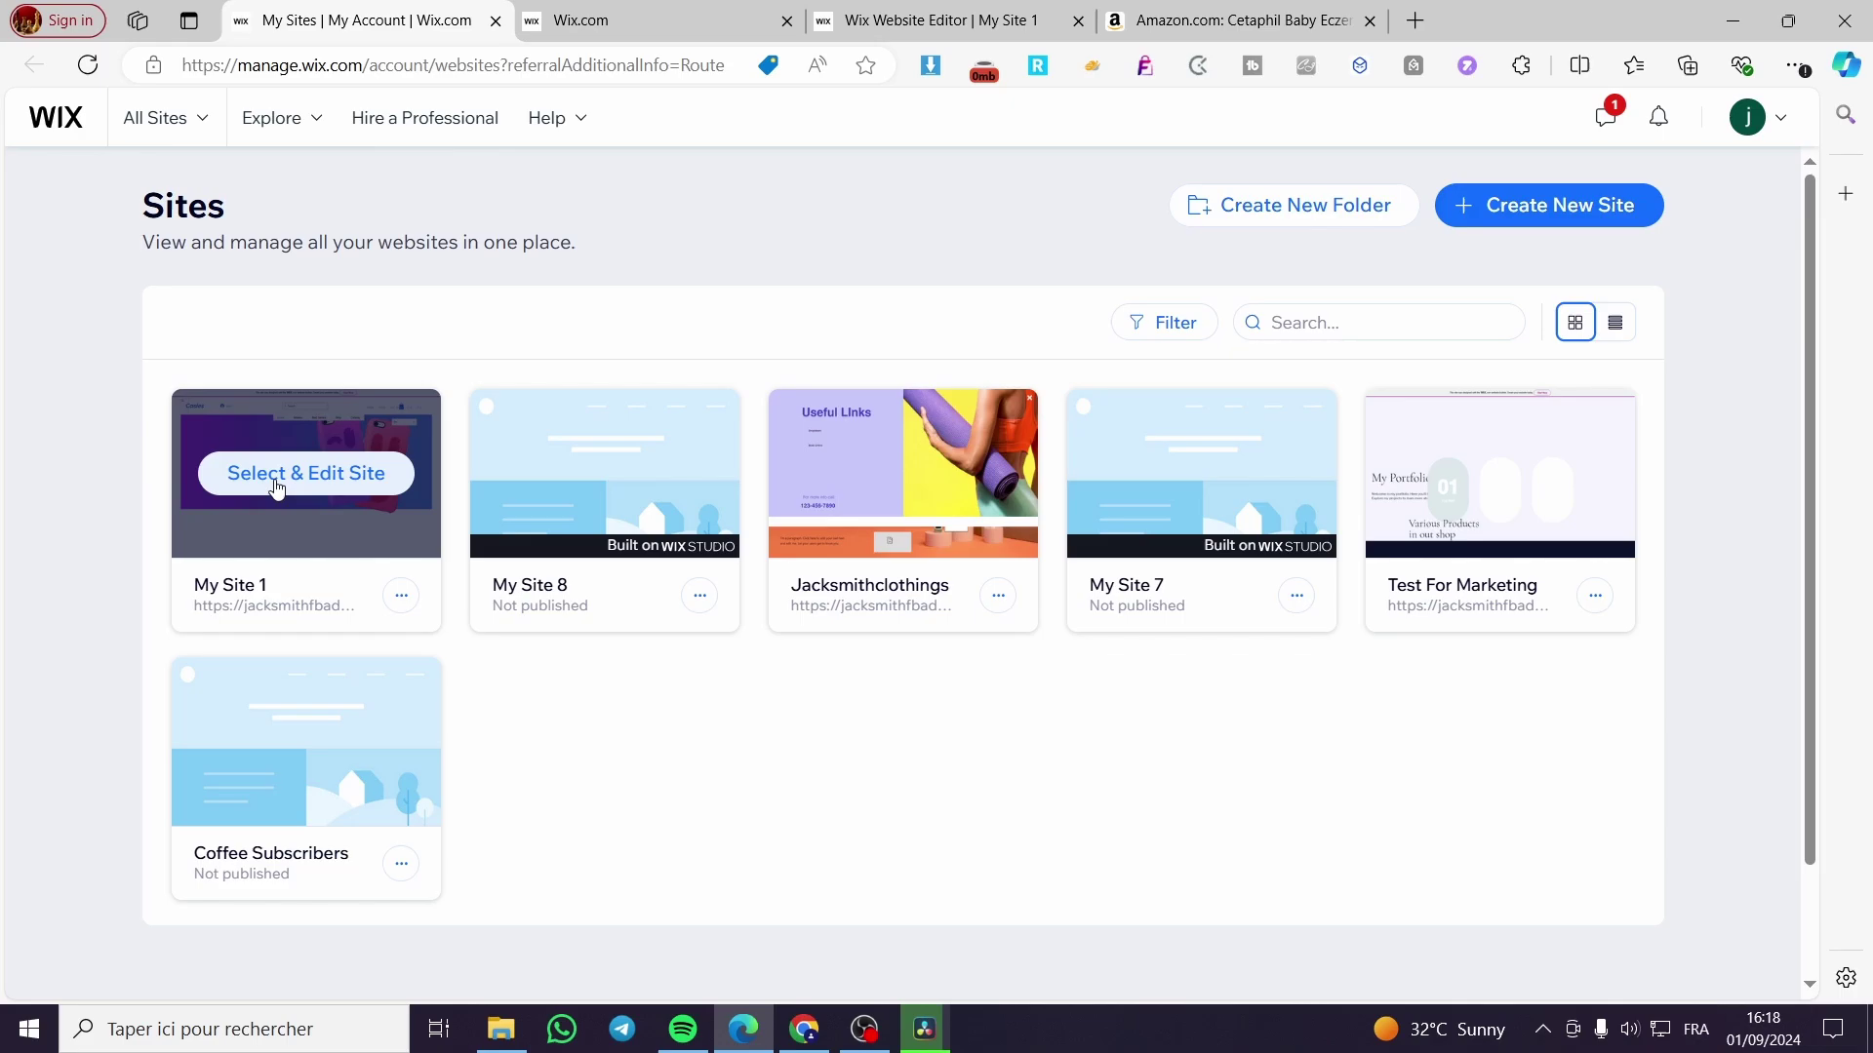
- Launch the Wix Editor for My Site 1's Casies site from its dashboard
{"action": "left_click", "coordinate": [625, 15]}
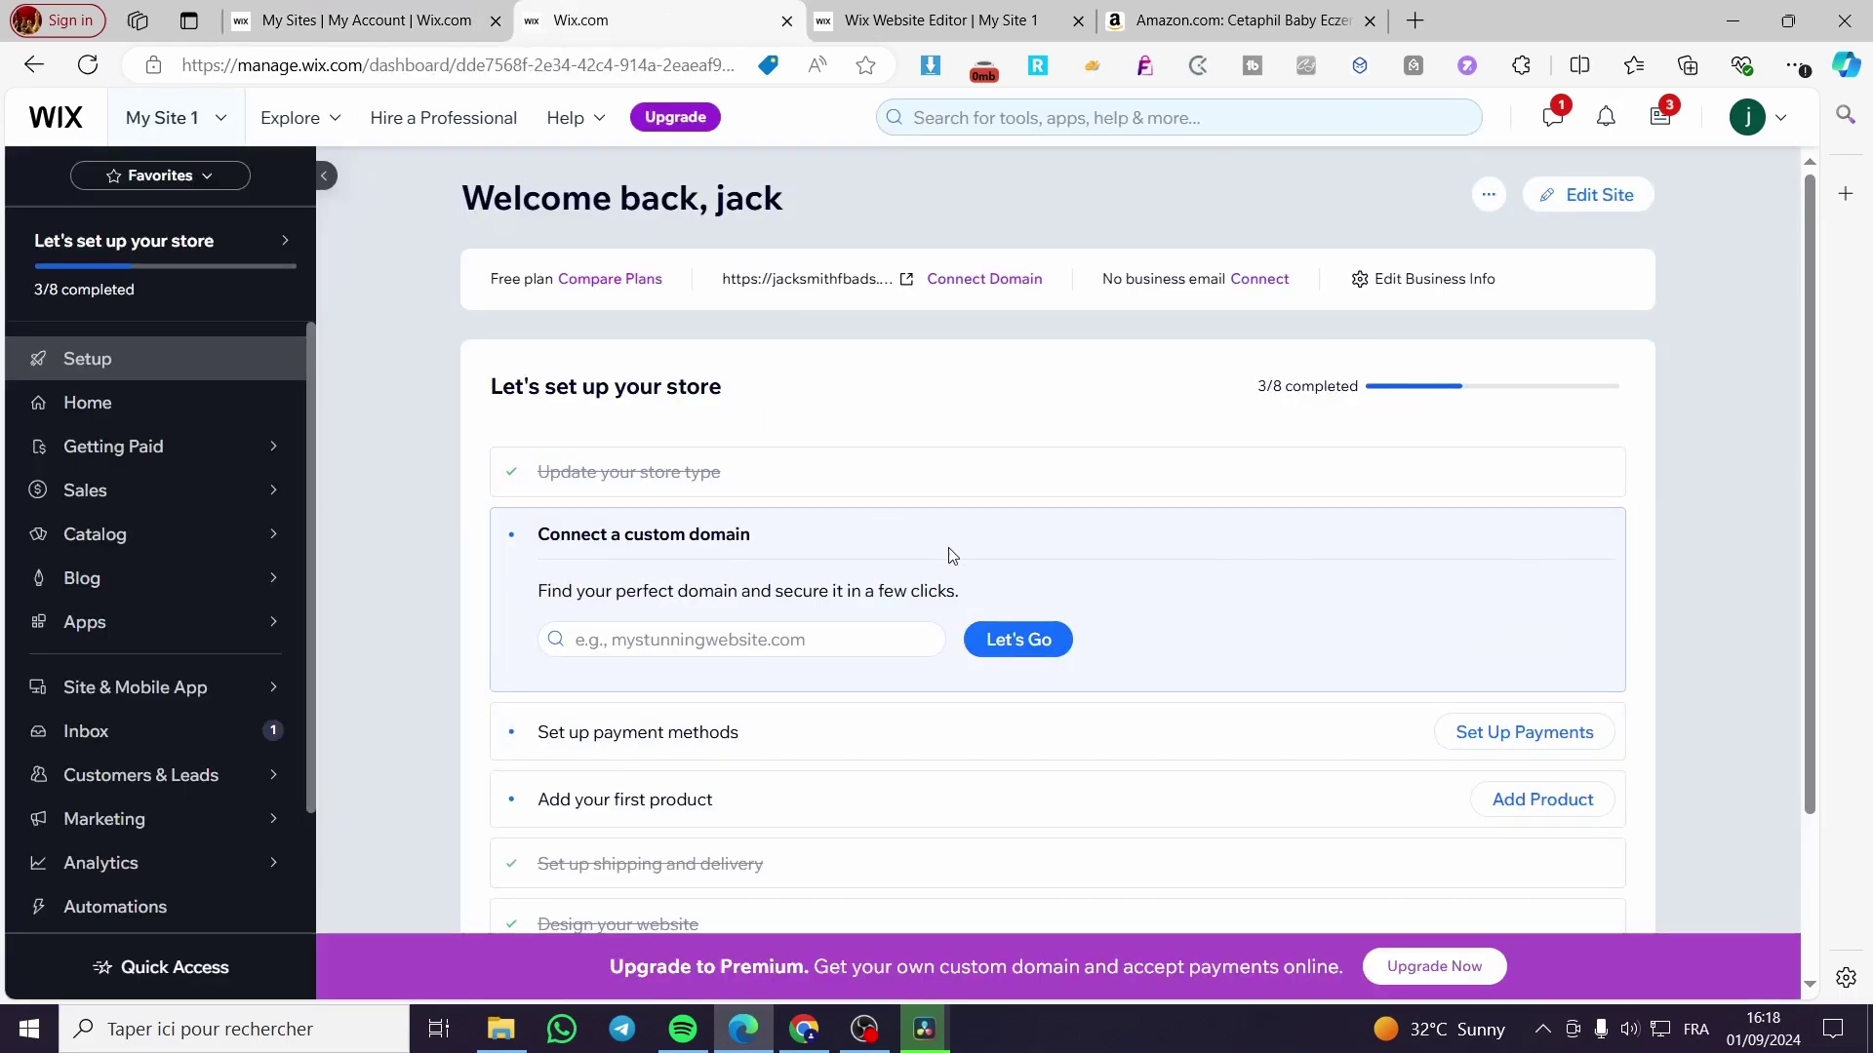
{"action": "scroll", "coordinate": [1039, 537], "scroll_direction": "down", "scroll_amount": 2}
{"action": "scroll", "coordinate": [1213, 523], "scroll_direction": "up", "scroll_amount": 2}
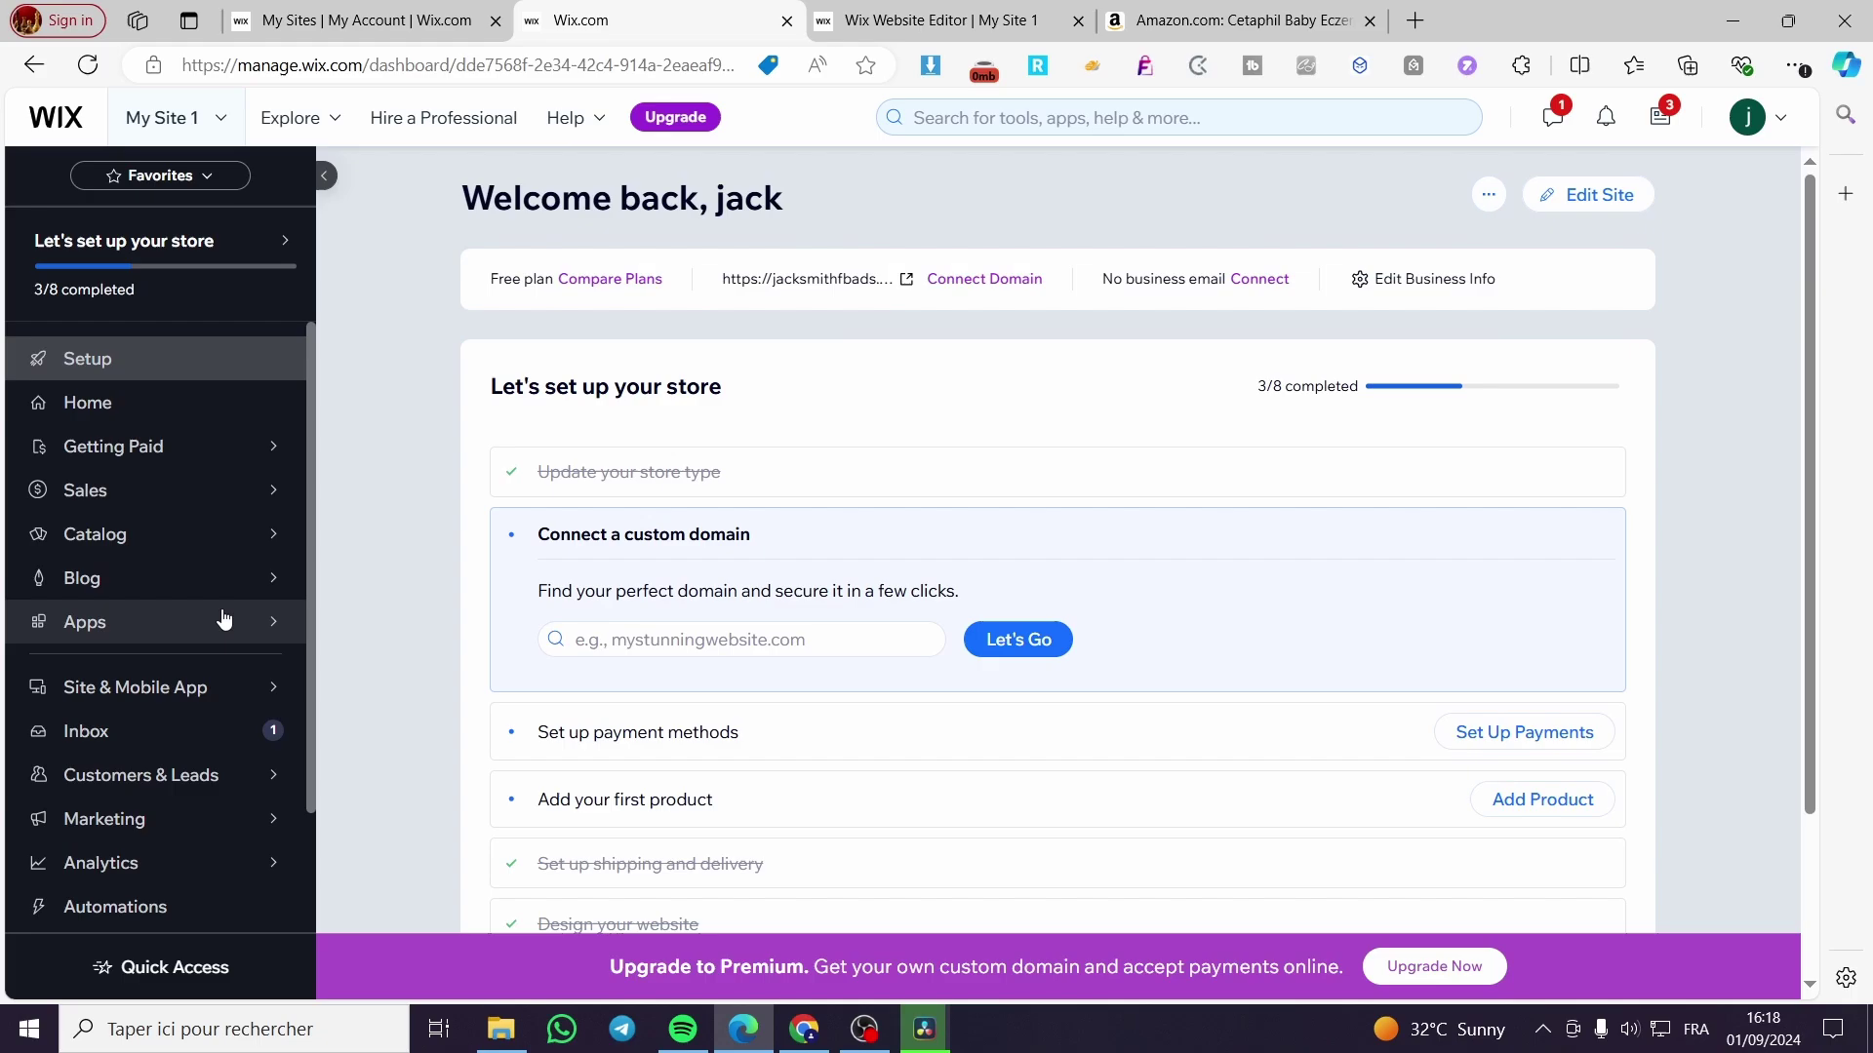
{"action": "scroll", "coordinate": [224, 619], "scroll_direction": "down", "scroll_amount": 2}
{"action": "scroll", "coordinate": [234, 618], "scroll_direction": "up", "scroll_amount": 2}
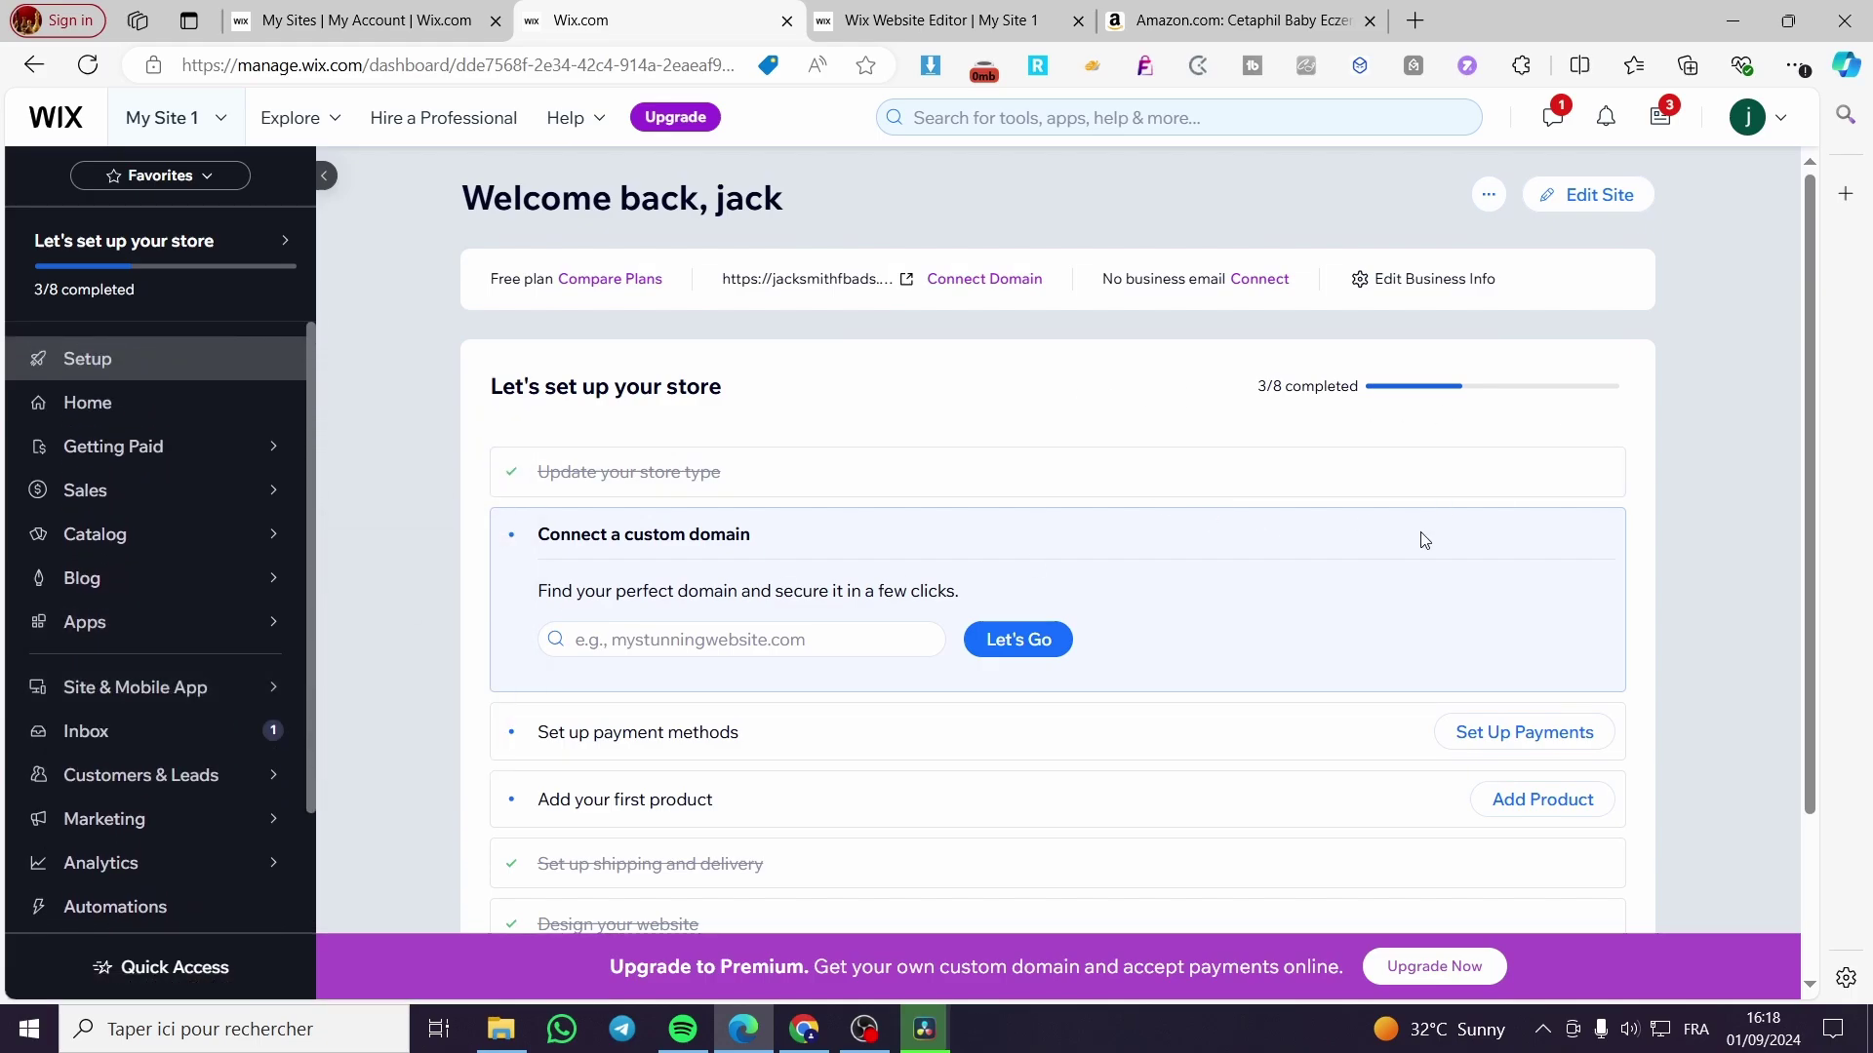
{"action": "left_click", "coordinate": [1590, 195]}
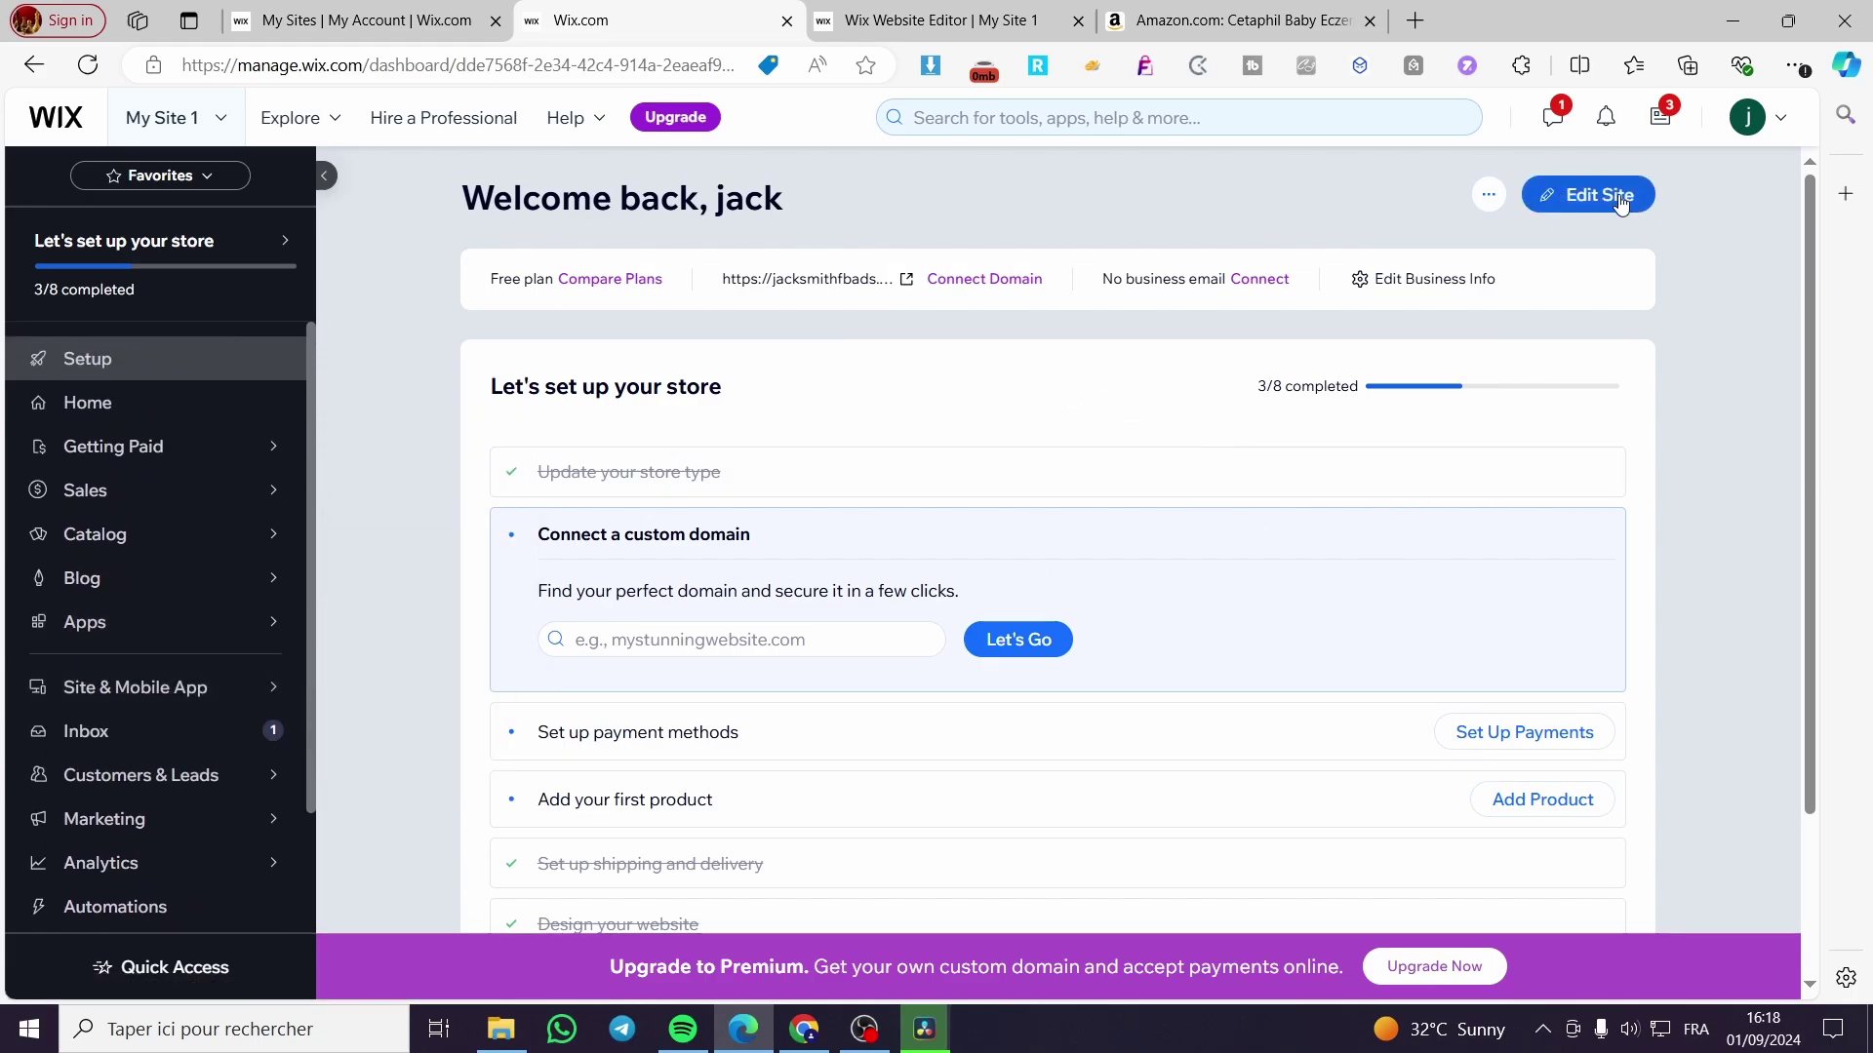
- Scroll the home page canvas until the Casies Gallery's four images are visible
{"action": "left_click", "coordinate": [939, 12]}
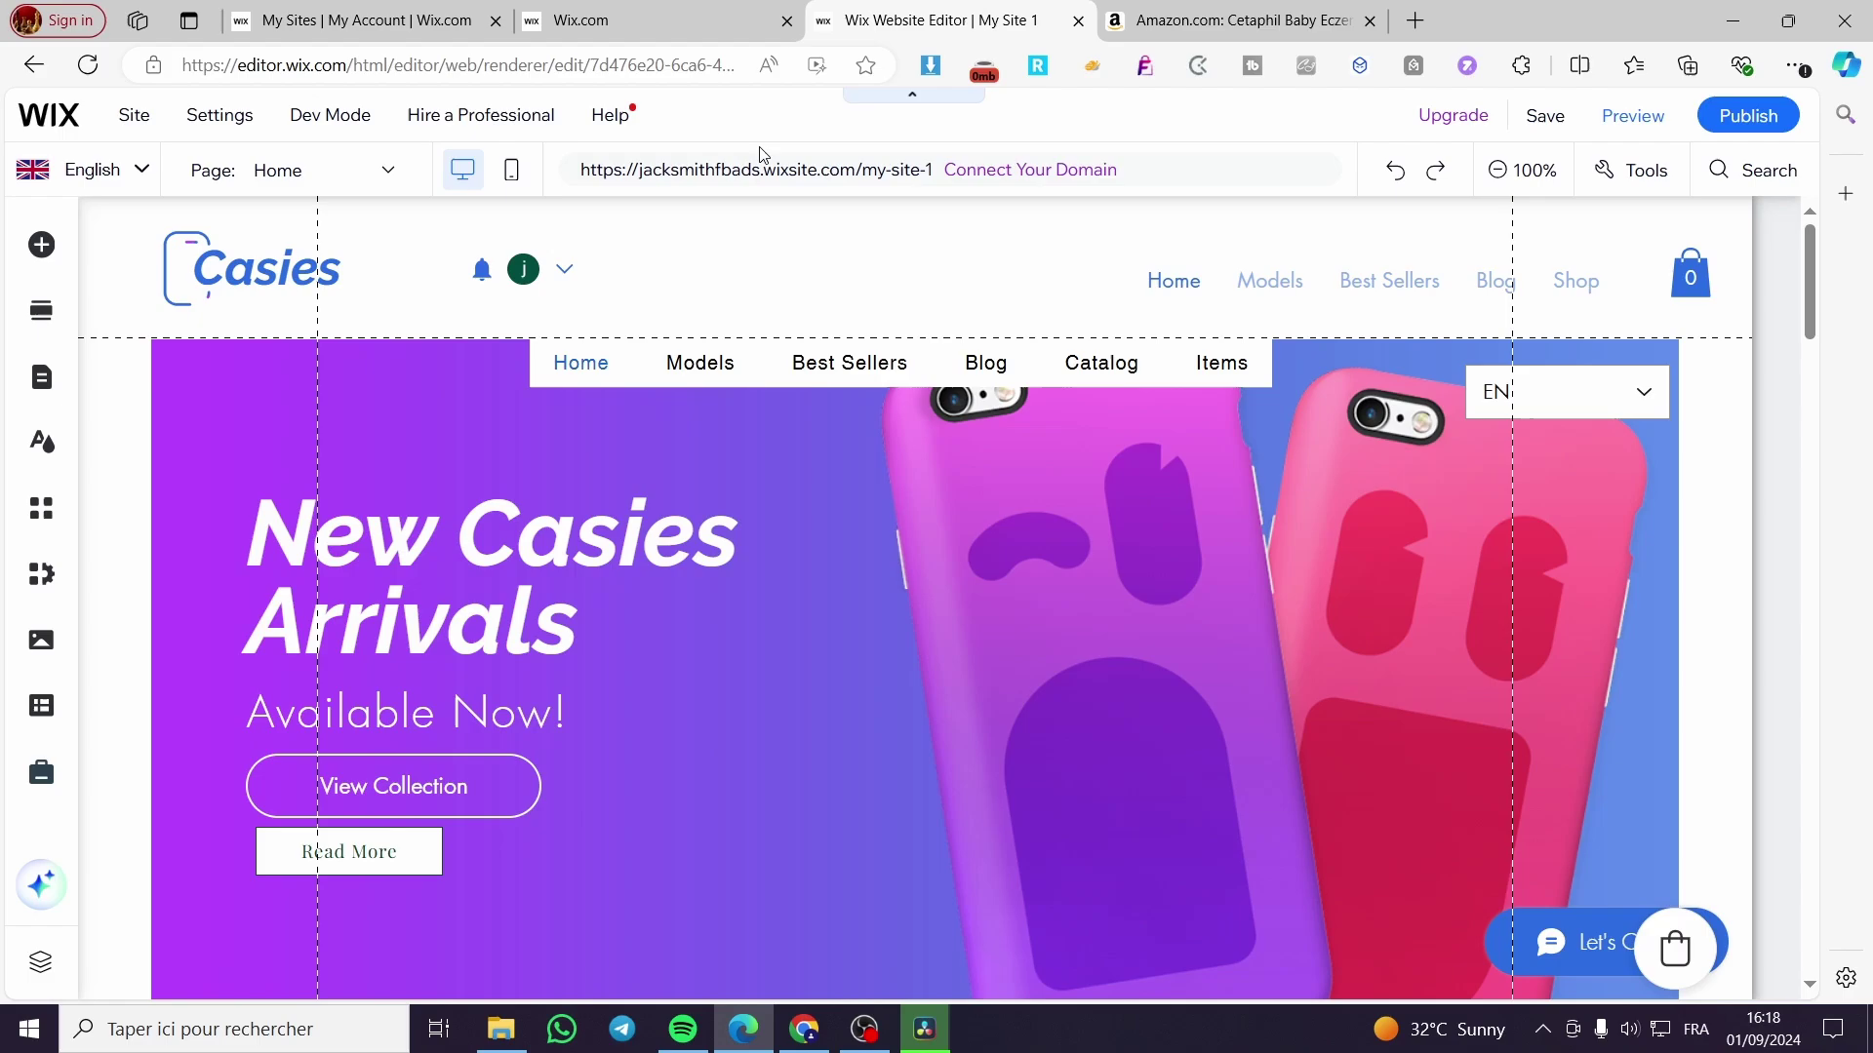
{"action": "scroll", "coordinate": [1260, 569], "scroll_direction": "down", "scroll_amount": 5}
{"action": "scroll", "coordinate": [1174, 575], "scroll_direction": "down", "scroll_amount": 2}
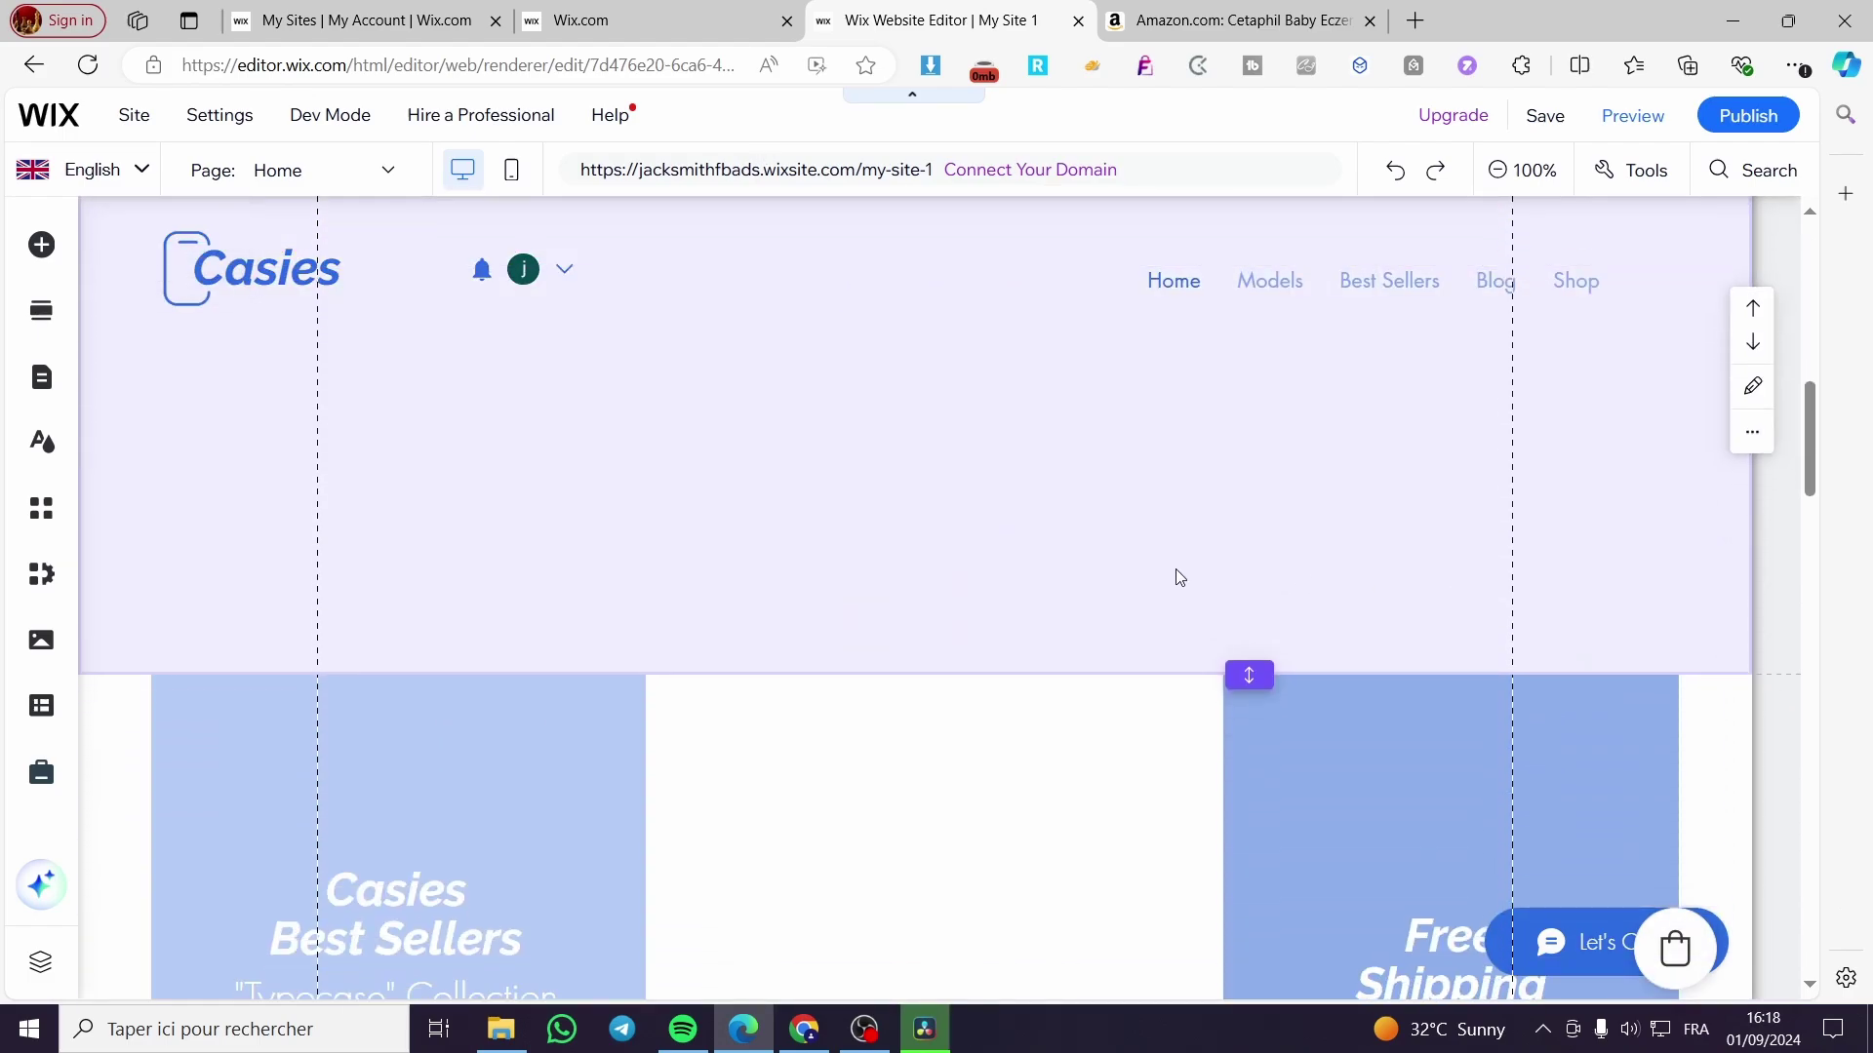
{"action": "scroll", "coordinate": [1168, 634], "scroll_direction": "up", "scroll_amount": 6}
{"action": "scroll", "coordinate": [1180, 615], "scroll_direction": "down", "scroll_amount": 5}
{"action": "scroll", "coordinate": [1375, 517], "scroll_direction": "down", "scroll_amount": 3}
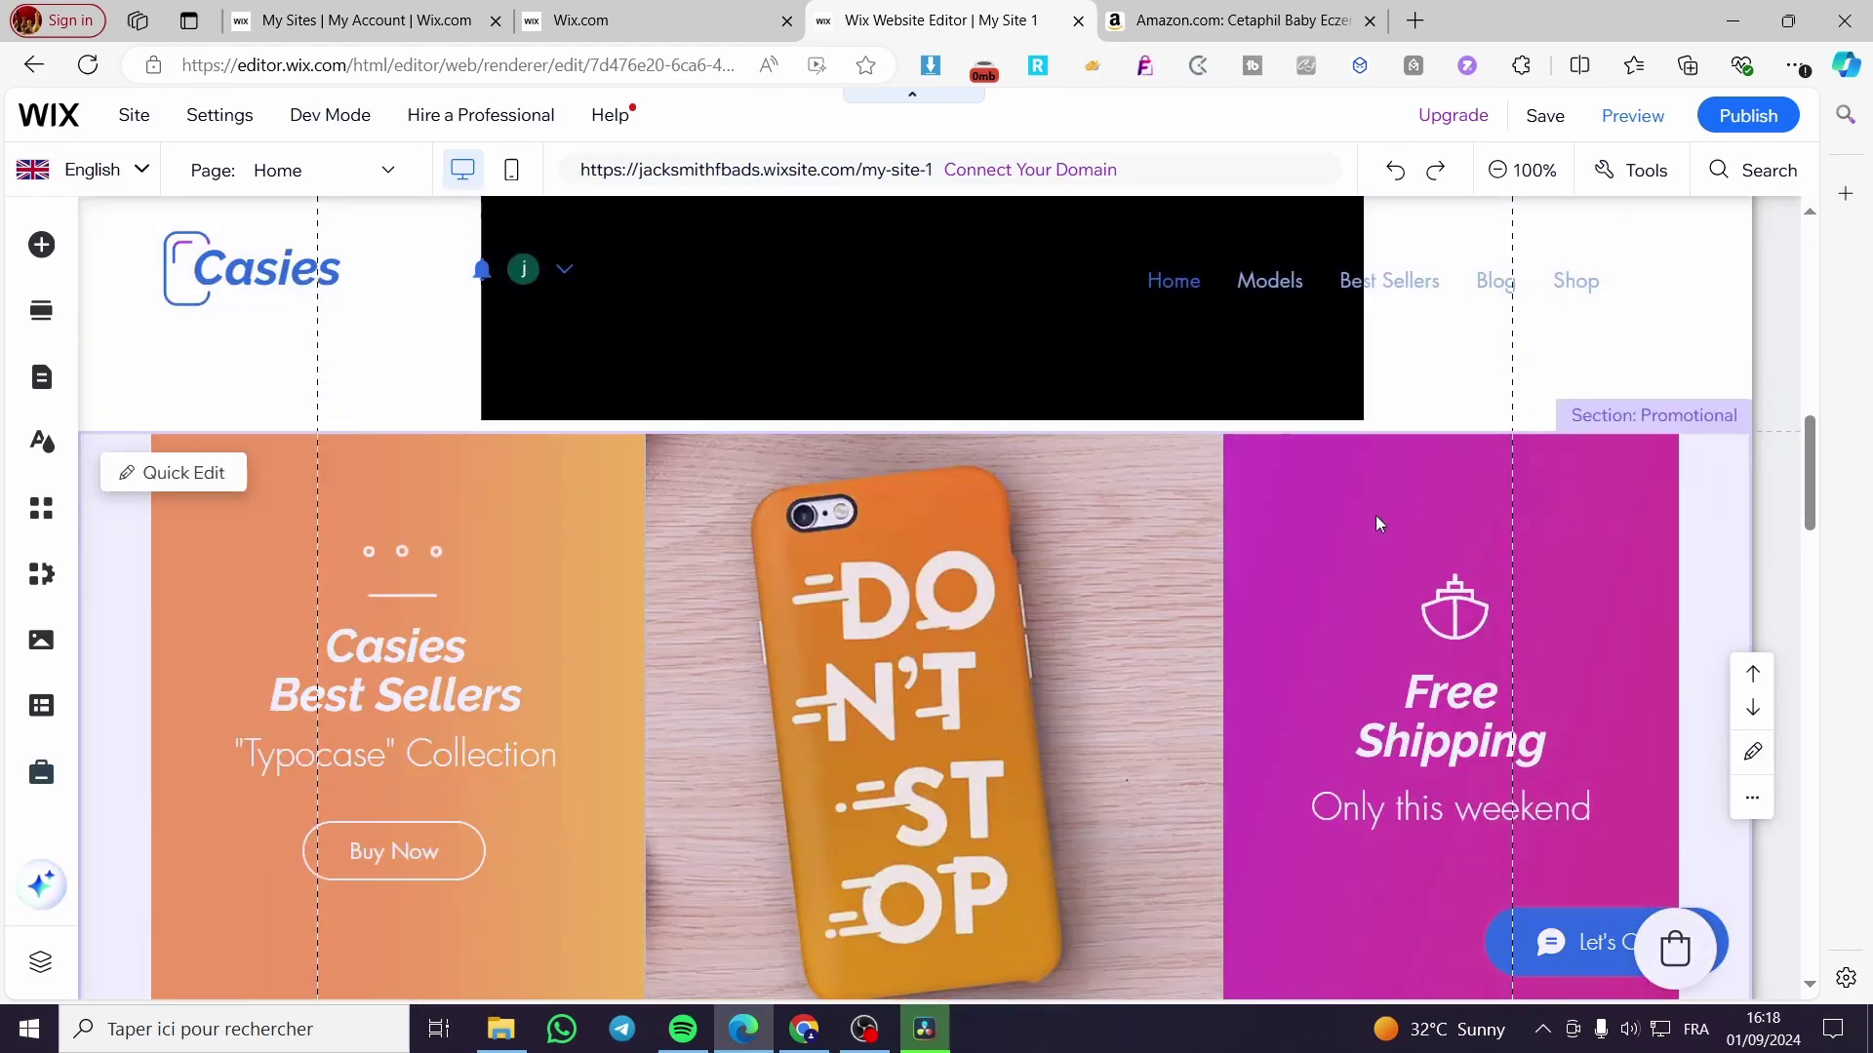
{"action": "scroll", "coordinate": [1348, 518], "scroll_direction": "up", "scroll_amount": 3}
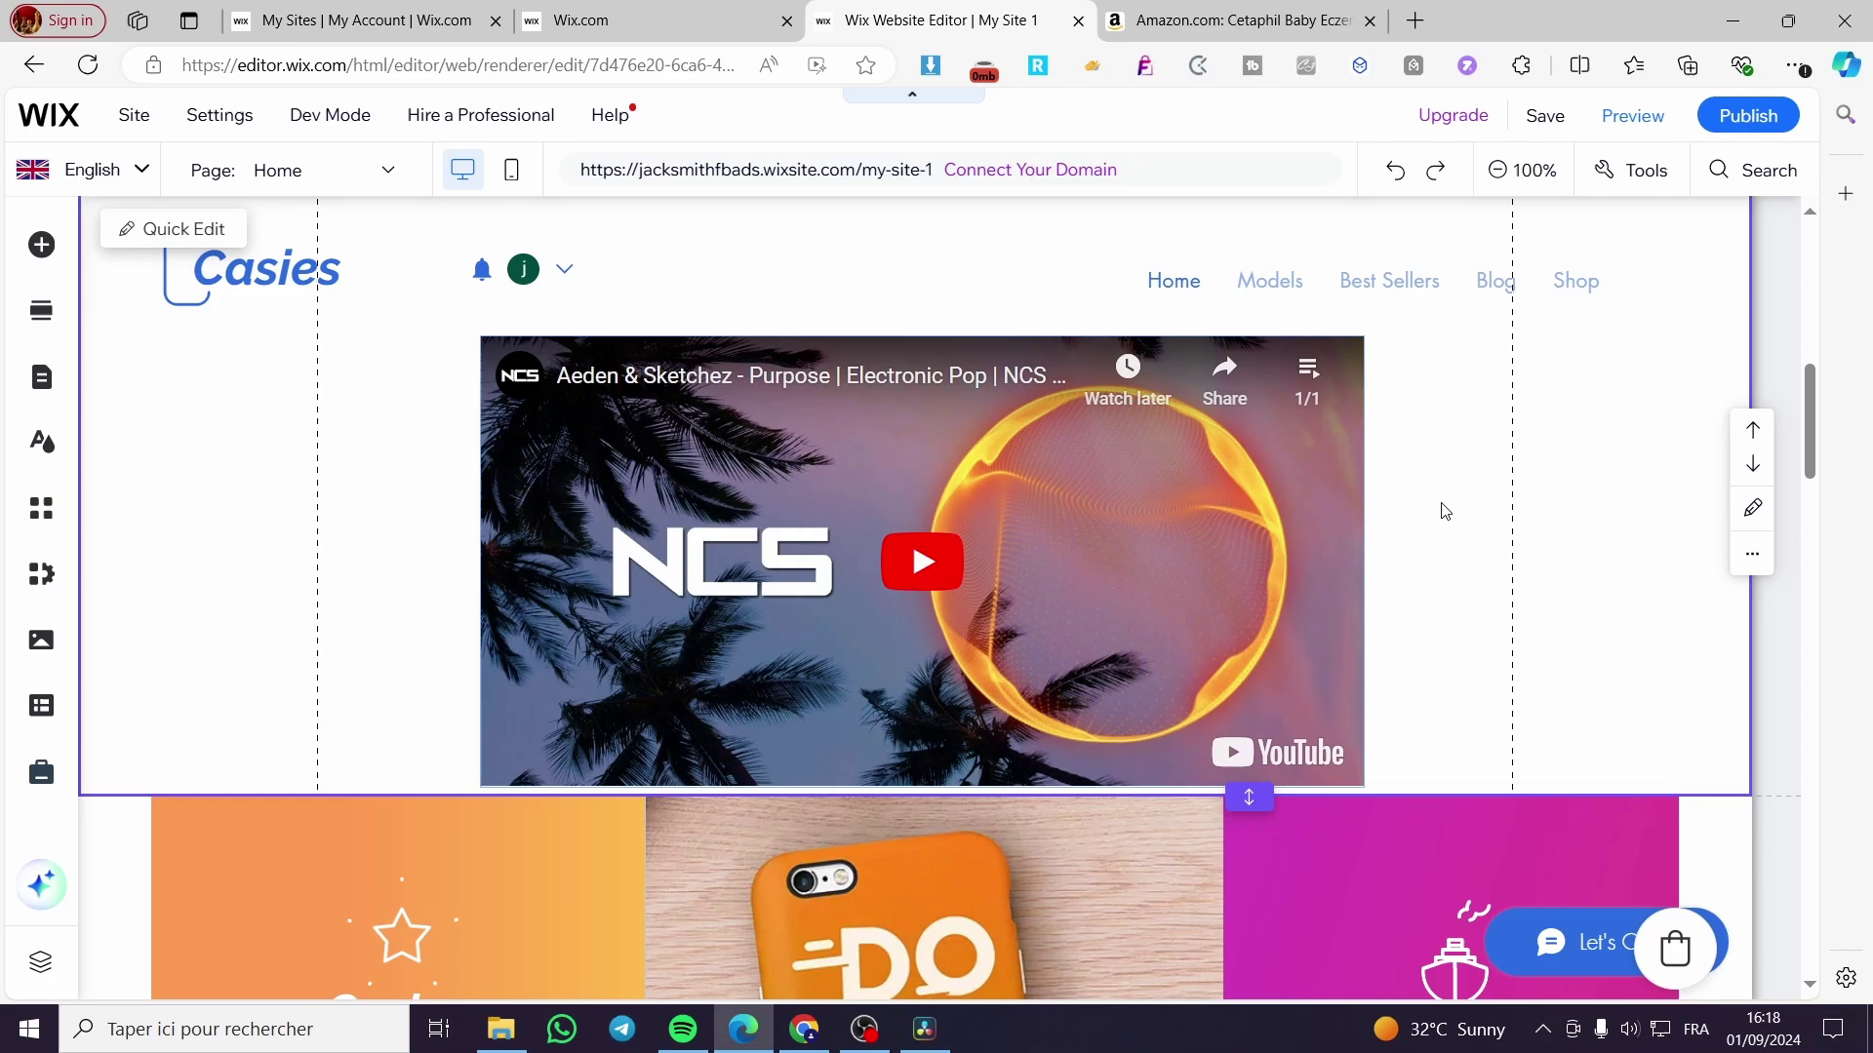
{"action": "scroll", "coordinate": [1114, 458], "scroll_direction": "down", "scroll_amount": 5}
{"action": "scroll", "coordinate": [1279, 568], "scroll_direction": "down", "scroll_amount": 5}
{"action": "scroll", "coordinate": [1278, 575], "scroll_direction": "down", "scroll_amount": 3}
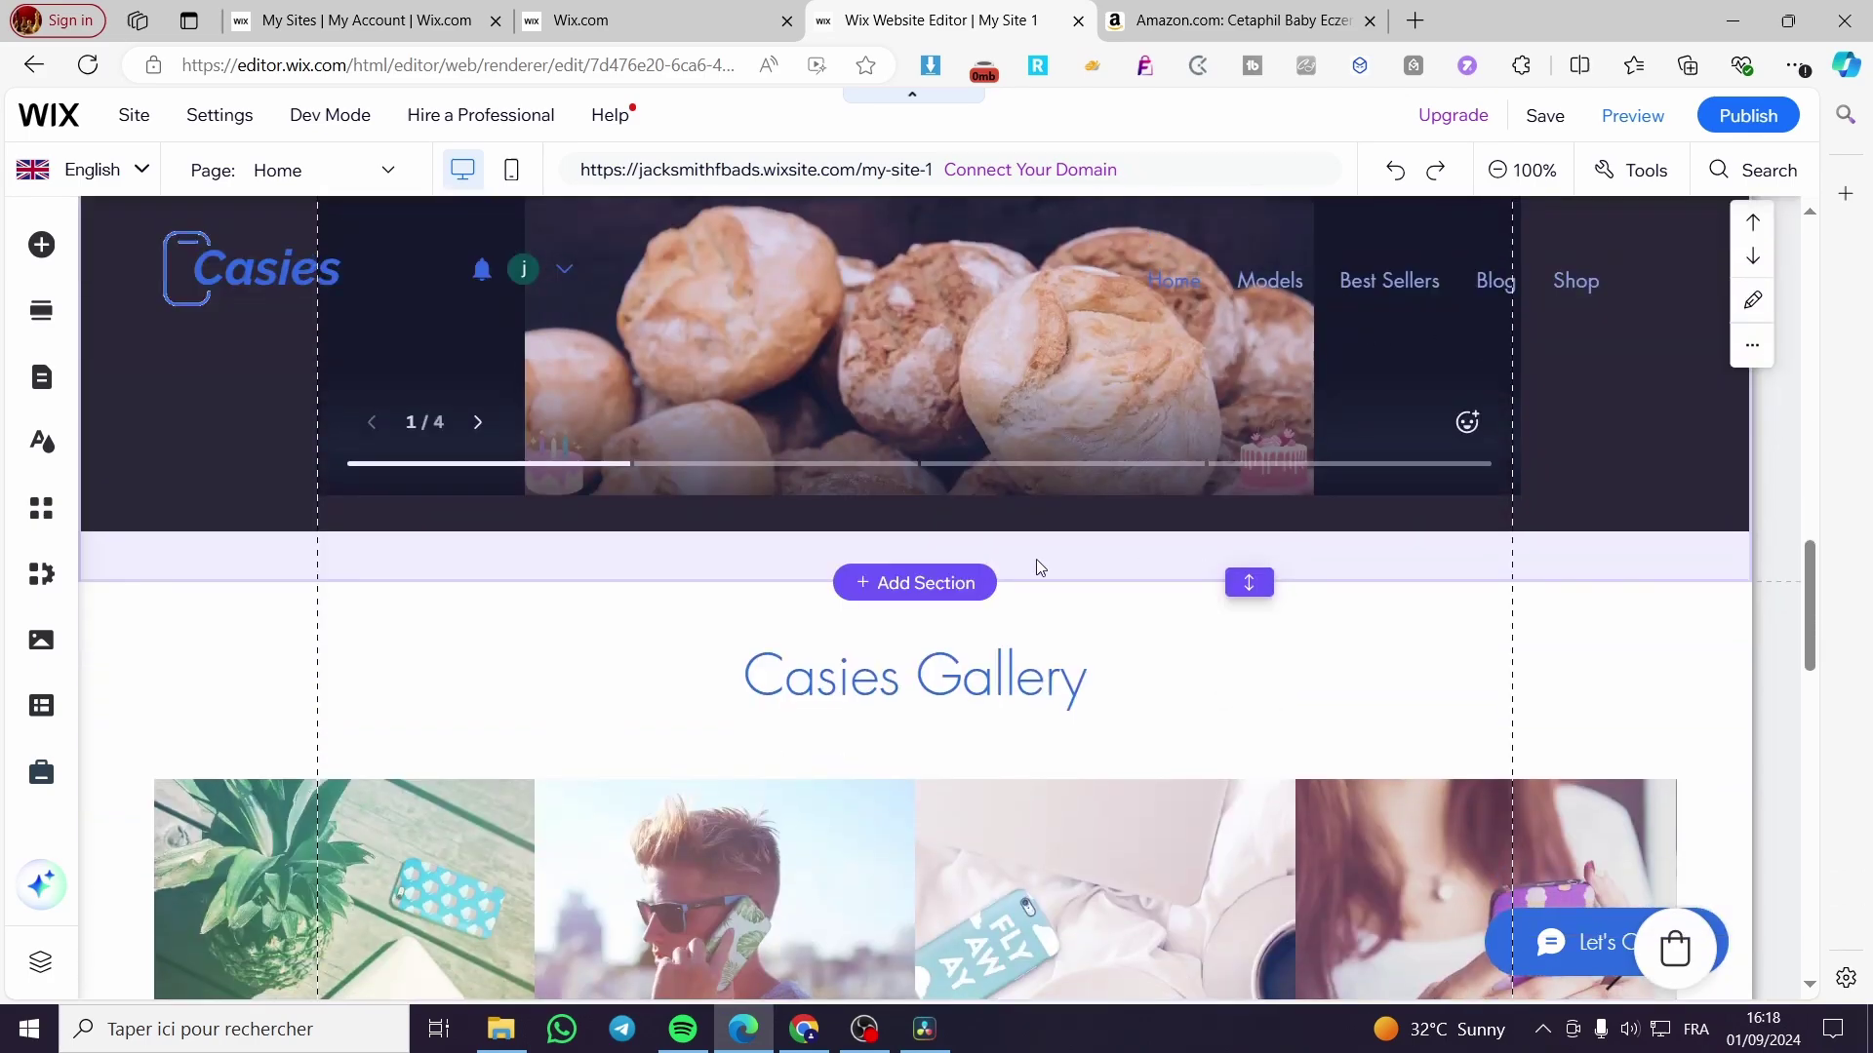
{"action": "scroll", "coordinate": [1033, 565], "scroll_direction": "up", "scroll_amount": 12}
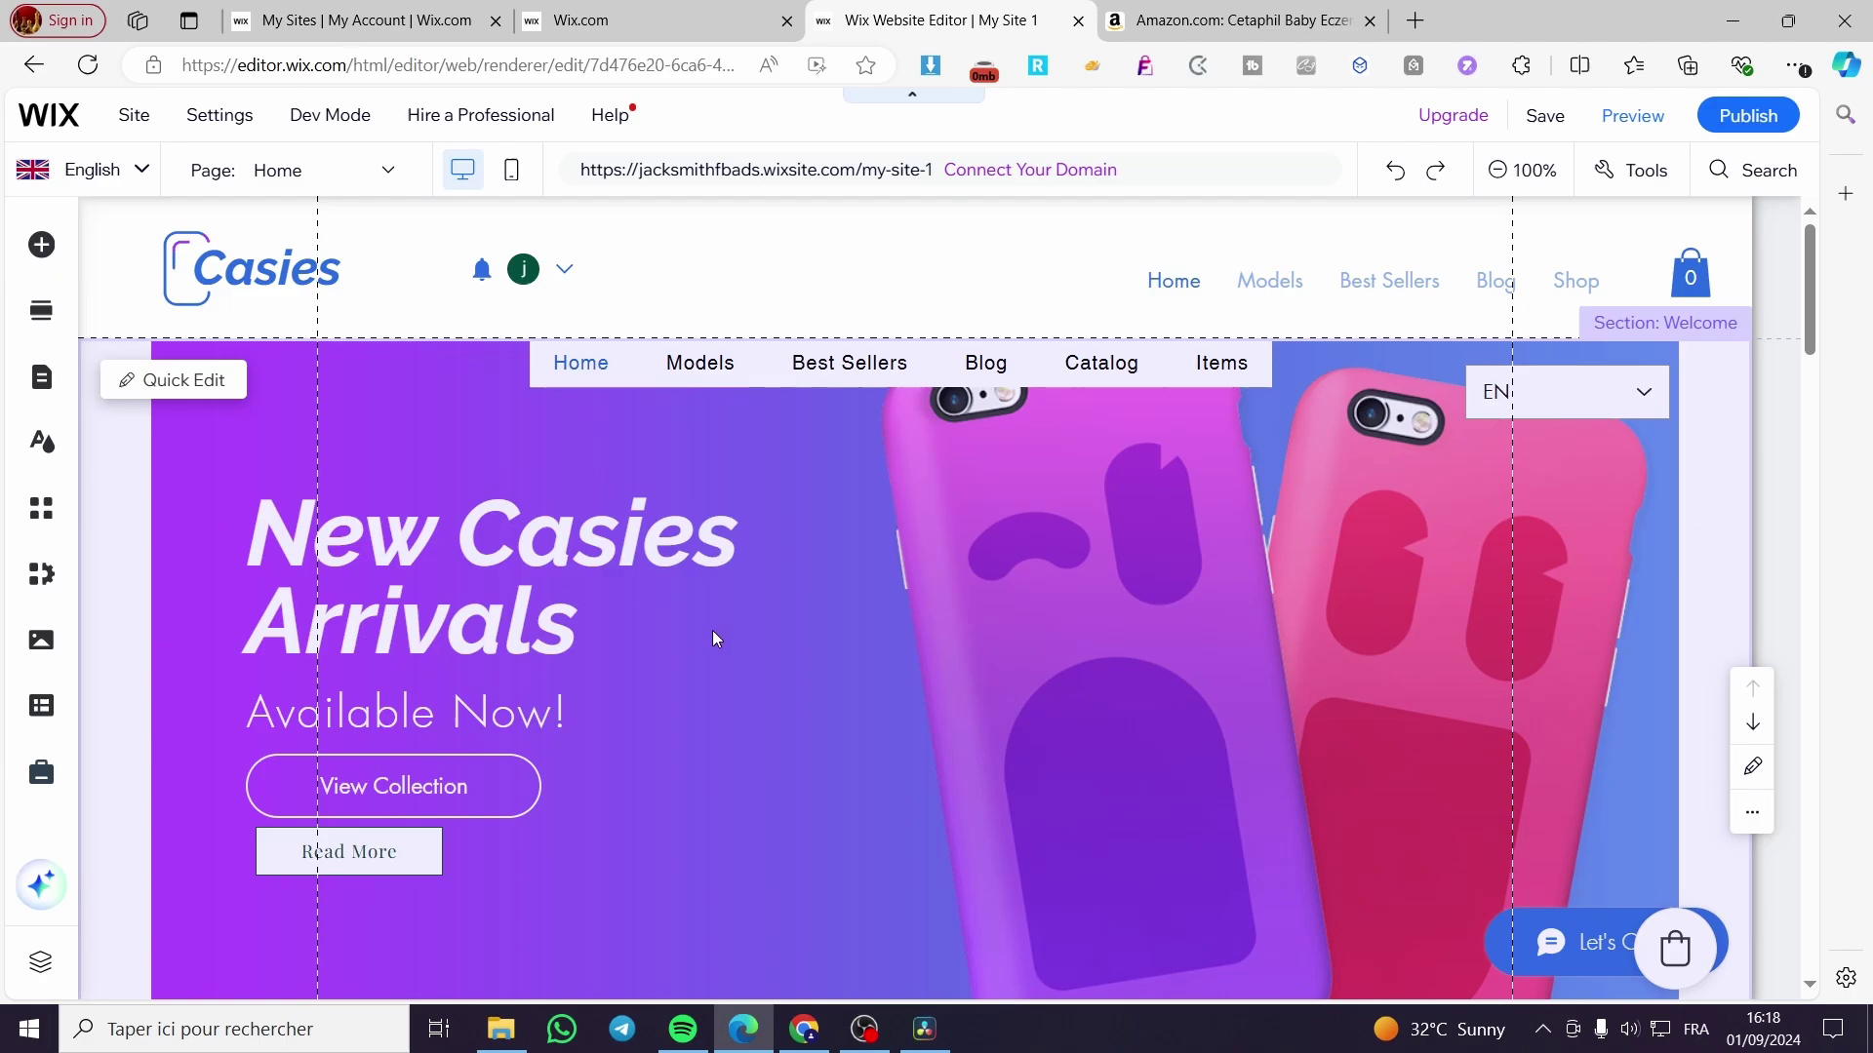
{"action": "scroll", "coordinate": [712, 630], "scroll_direction": "down", "scroll_amount": 8}
{"action": "scroll", "coordinate": [707, 615], "scroll_direction": "down", "scroll_amount": 10}
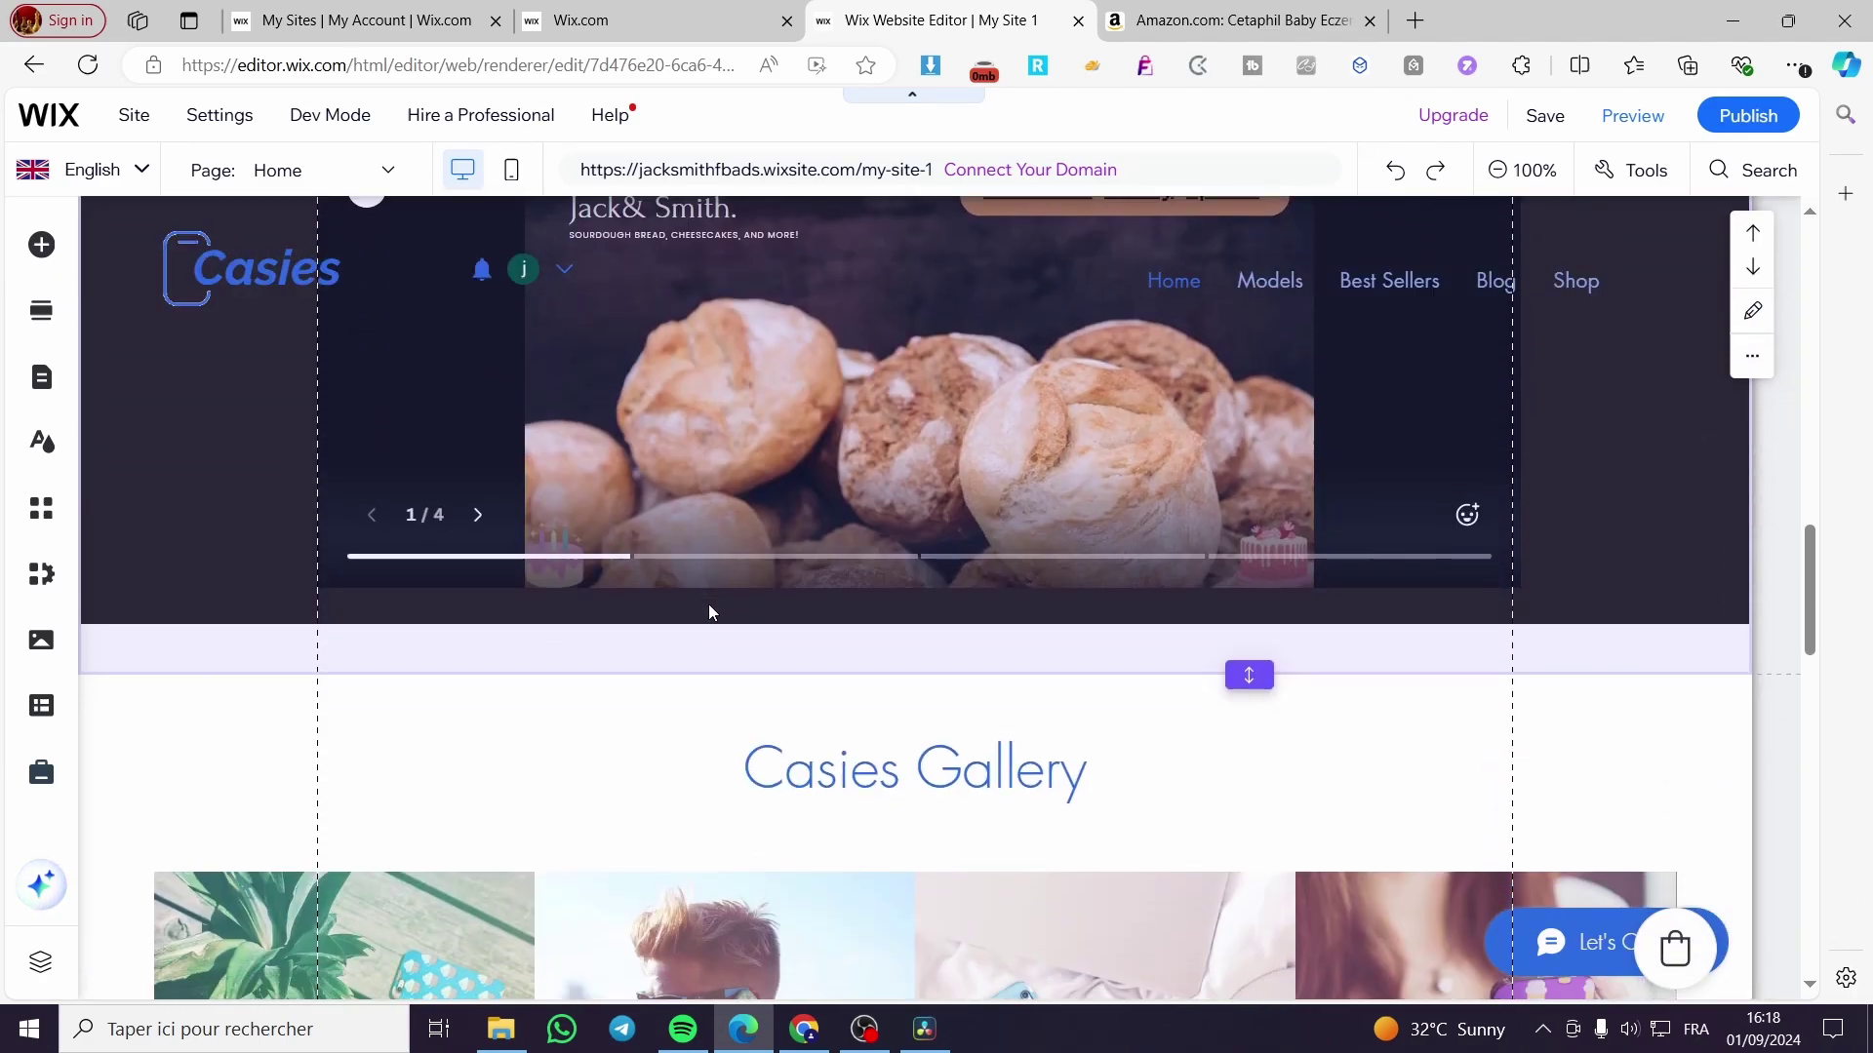
{"action": "scroll", "coordinate": [1265, 636], "scroll_direction": "down", "scroll_amount": 10}
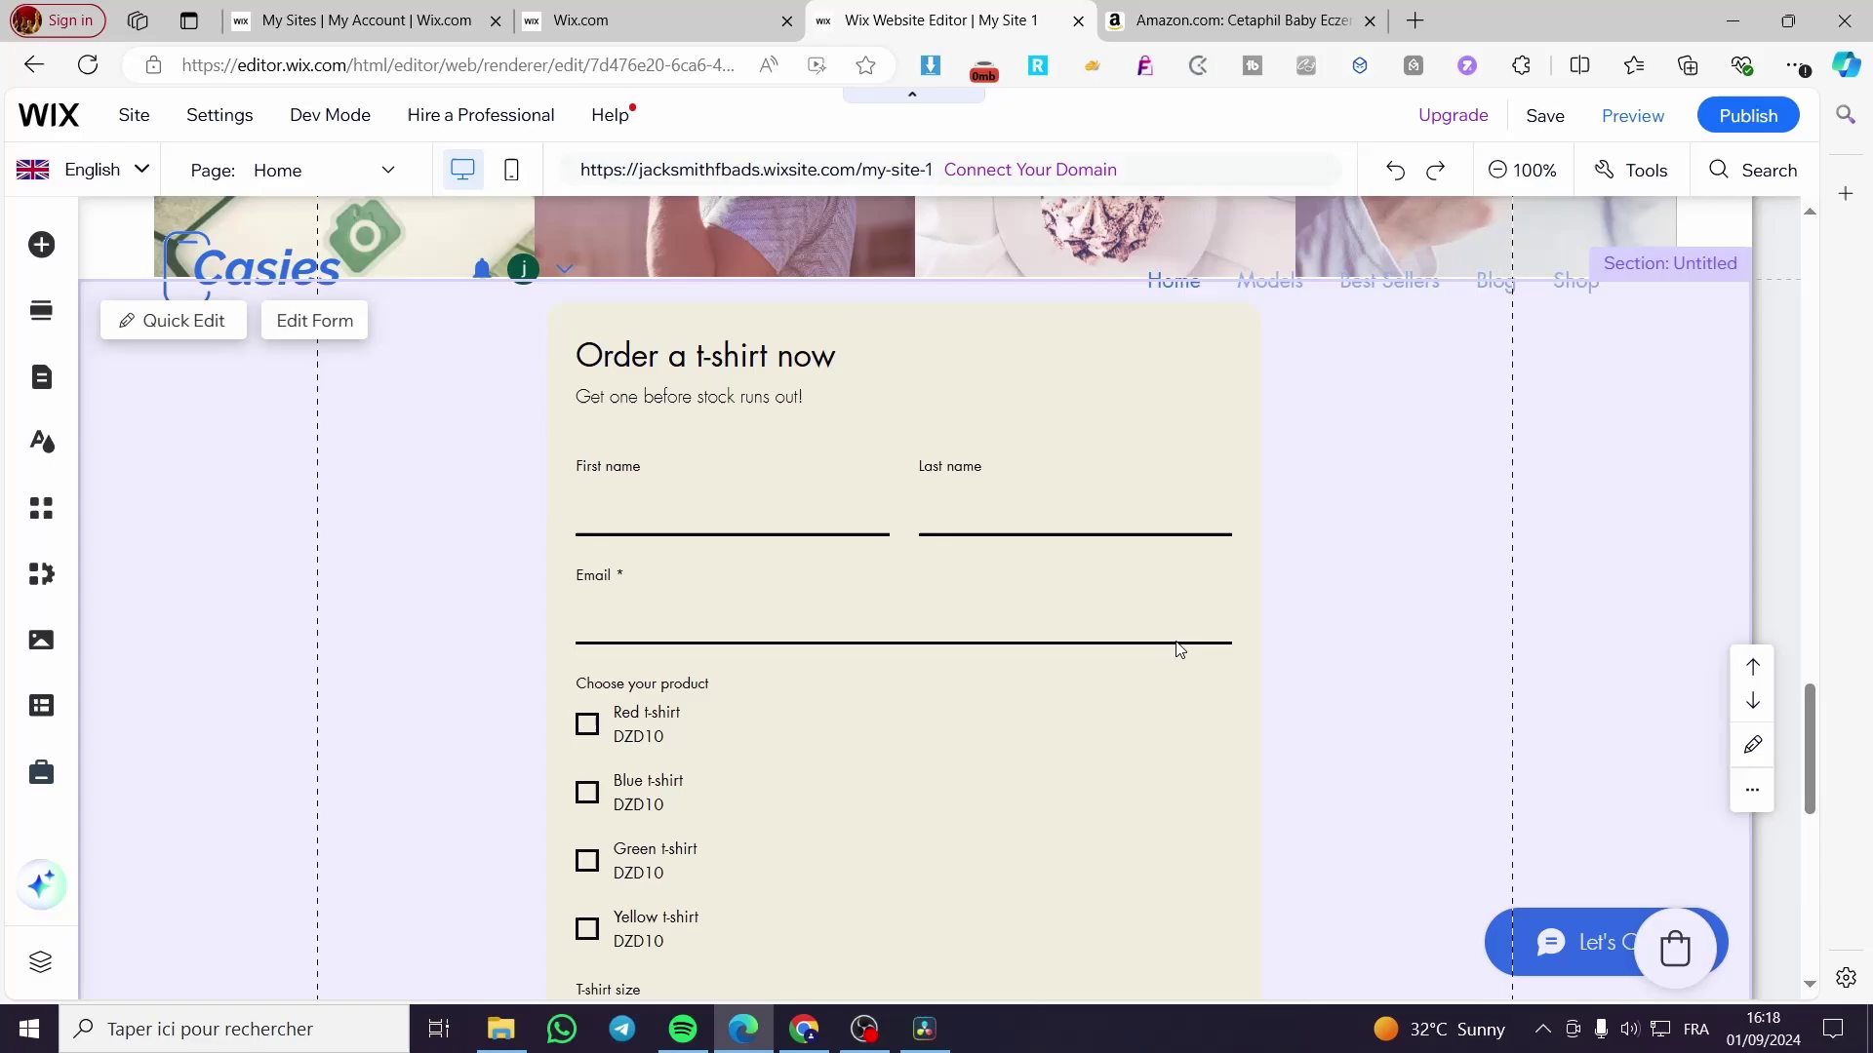
{"action": "scroll", "coordinate": [1060, 601], "scroll_direction": "up", "scroll_amount": 6}
{"action": "scroll", "coordinate": [1209, 616], "scroll_direction": "up", "scroll_amount": 9}
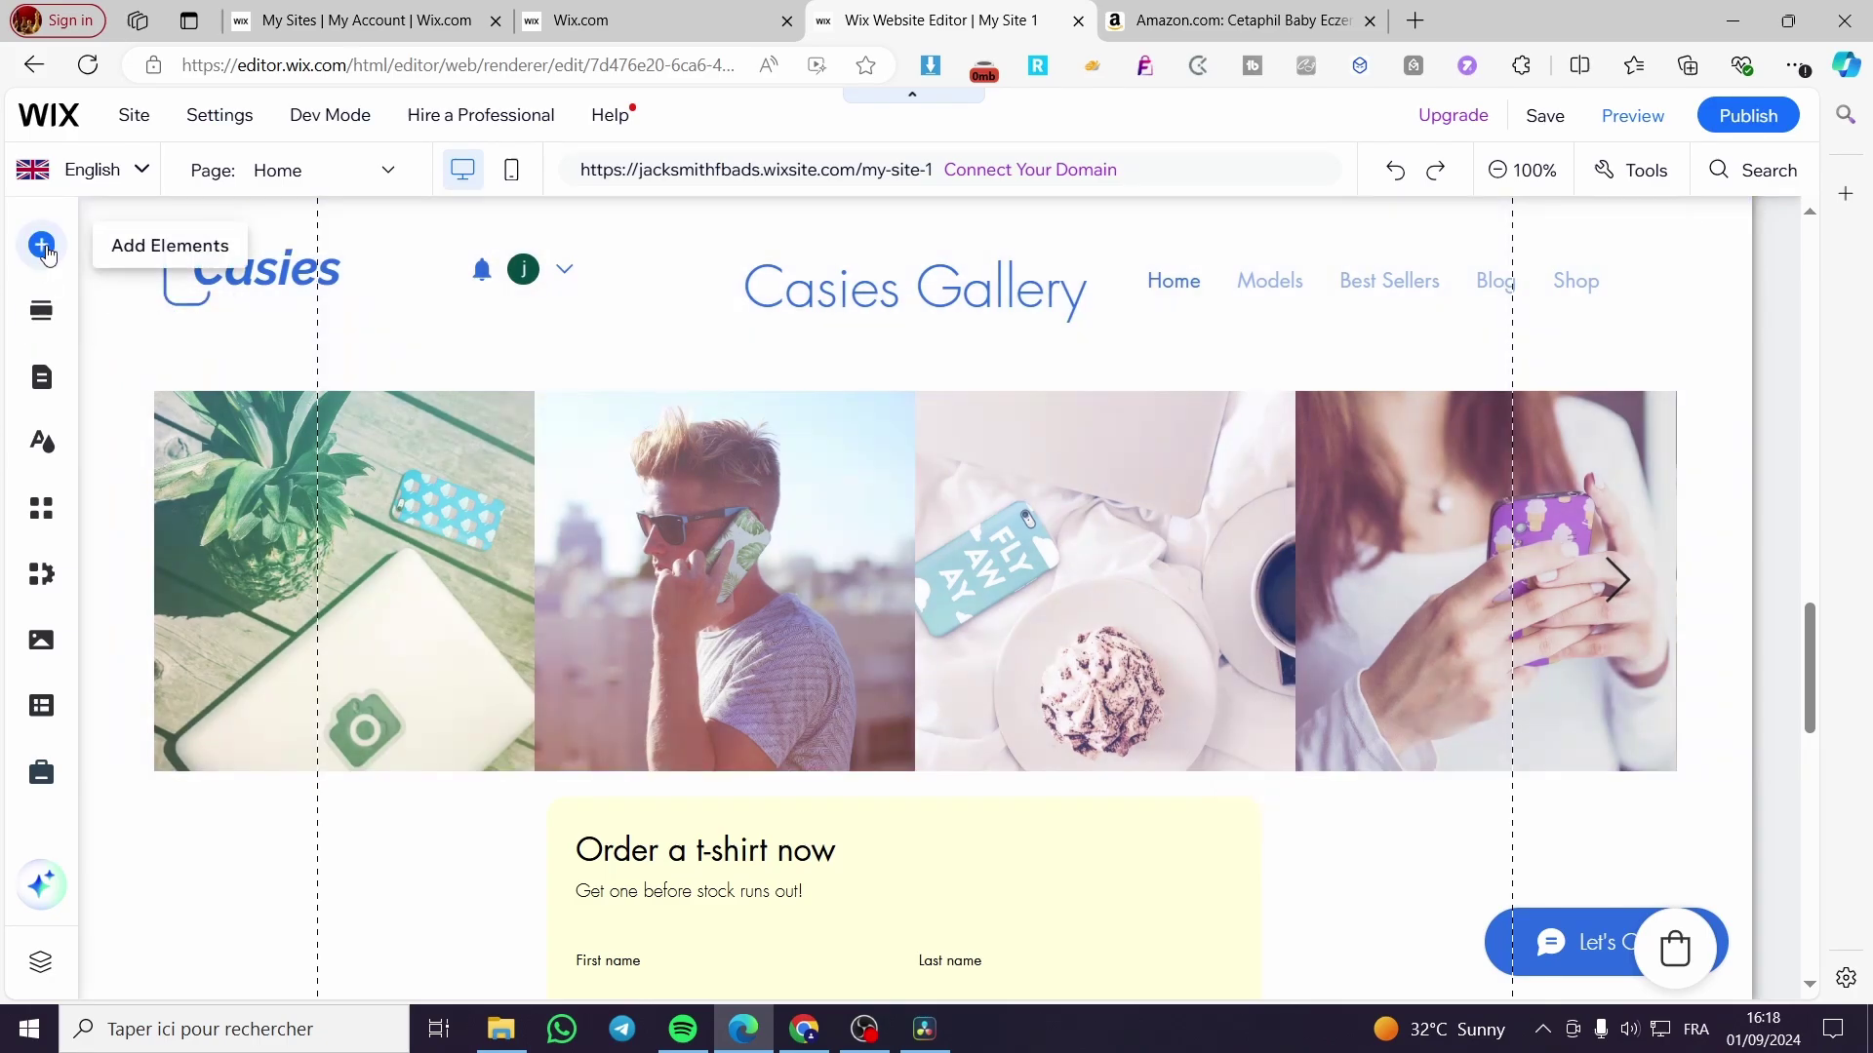
- Bring up the Button category's themed button styles in the Add Elements panel
{"action": "left_click", "coordinate": [44, 250]}
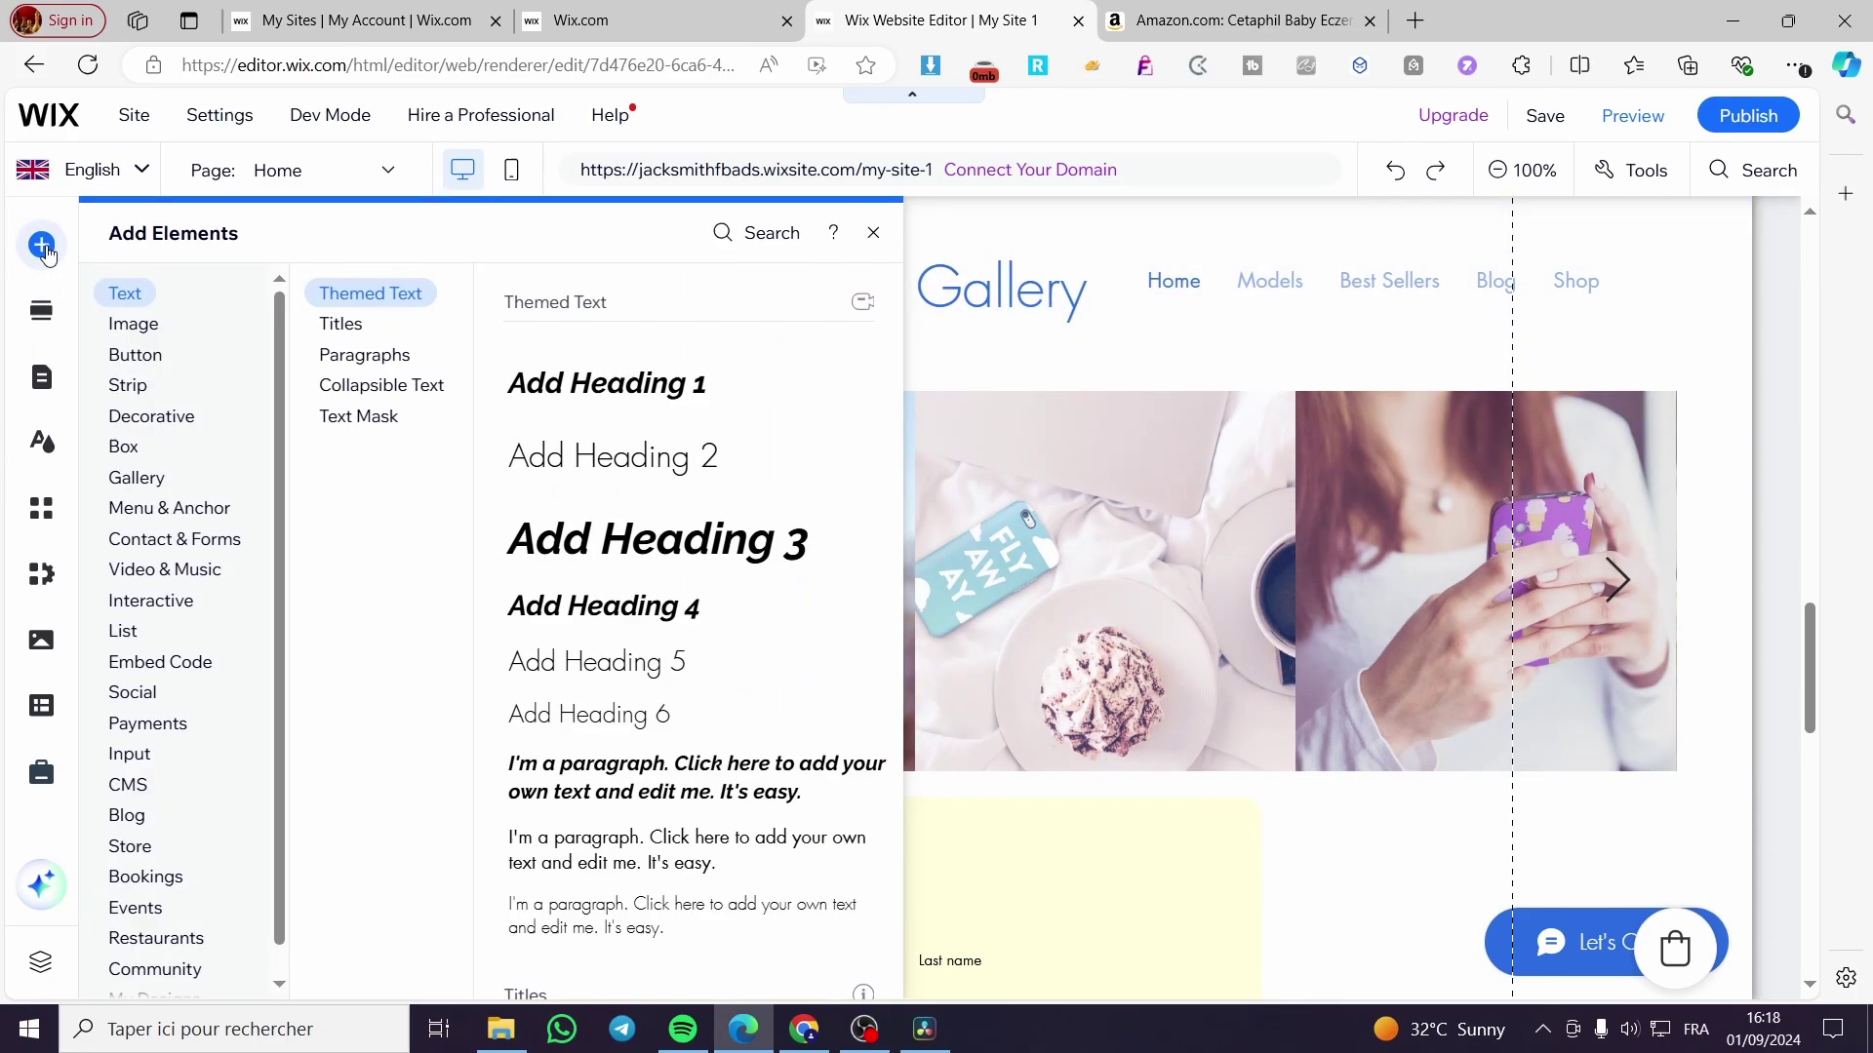
{"action": "left_click", "coordinate": [134, 323]}
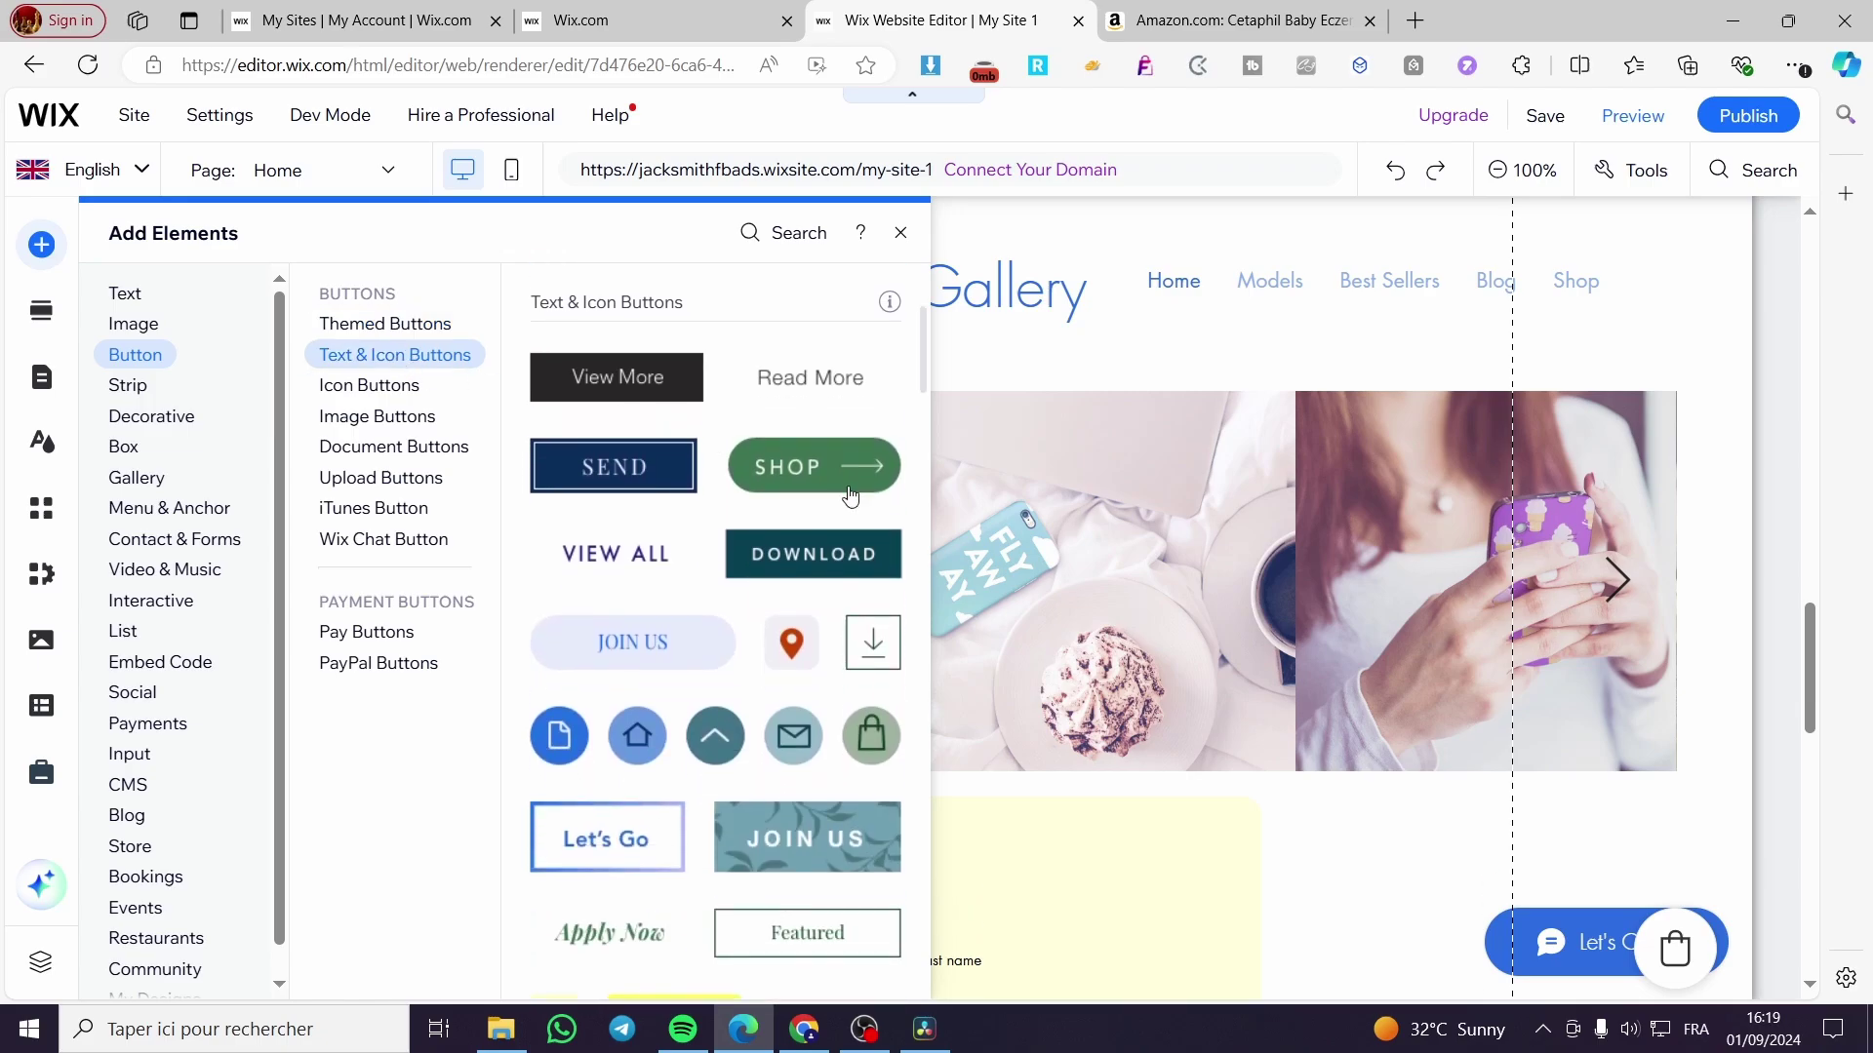
{"action": "scroll", "coordinate": [855, 507], "scroll_direction": "down", "scroll_amount": 2}
{"action": "scroll", "coordinate": [855, 508], "scroll_direction": "down", "scroll_amount": 5}
{"action": "scroll", "coordinate": [727, 624], "scroll_direction": "down", "scroll_amount": 4}
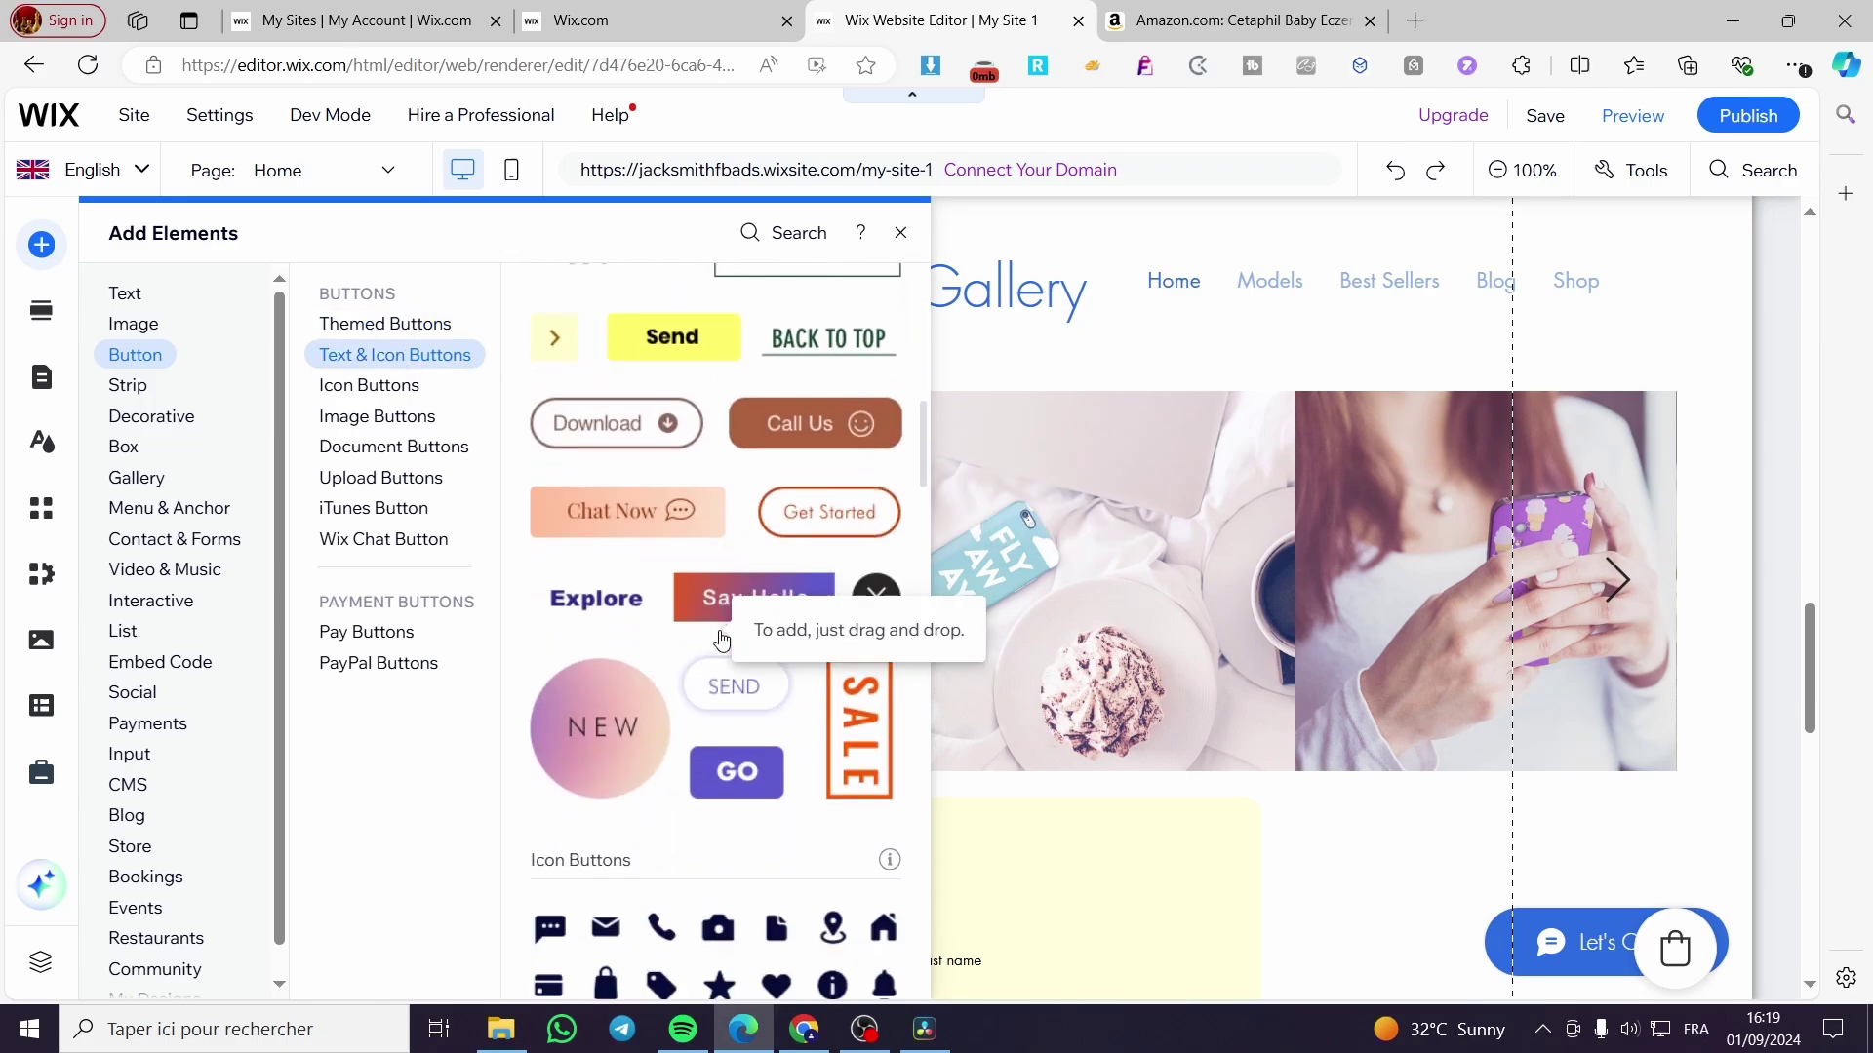
{"action": "scroll", "coordinate": [722, 639], "scroll_direction": "down", "scroll_amount": 5}
{"action": "scroll", "coordinate": [644, 729], "scroll_direction": "up", "scroll_amount": 10}
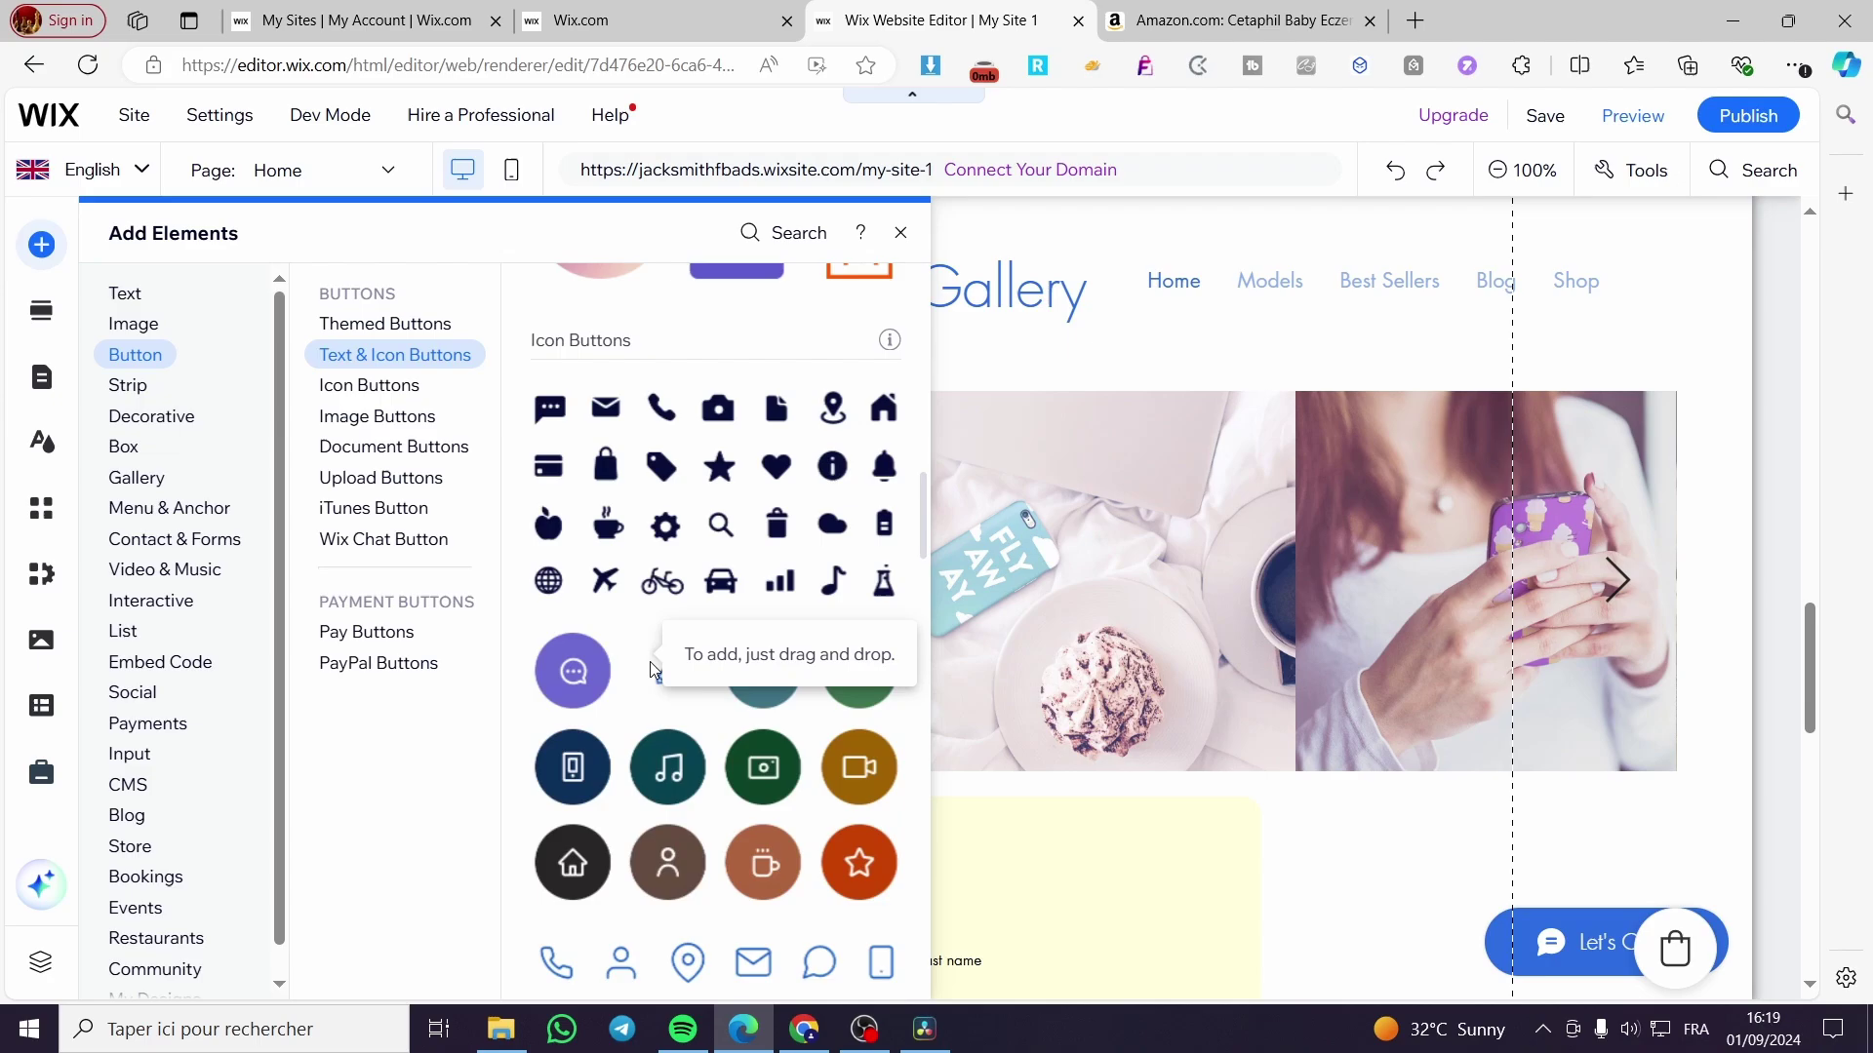
{"action": "scroll", "coordinate": [644, 730], "scroll_direction": "up", "scroll_amount": 5}
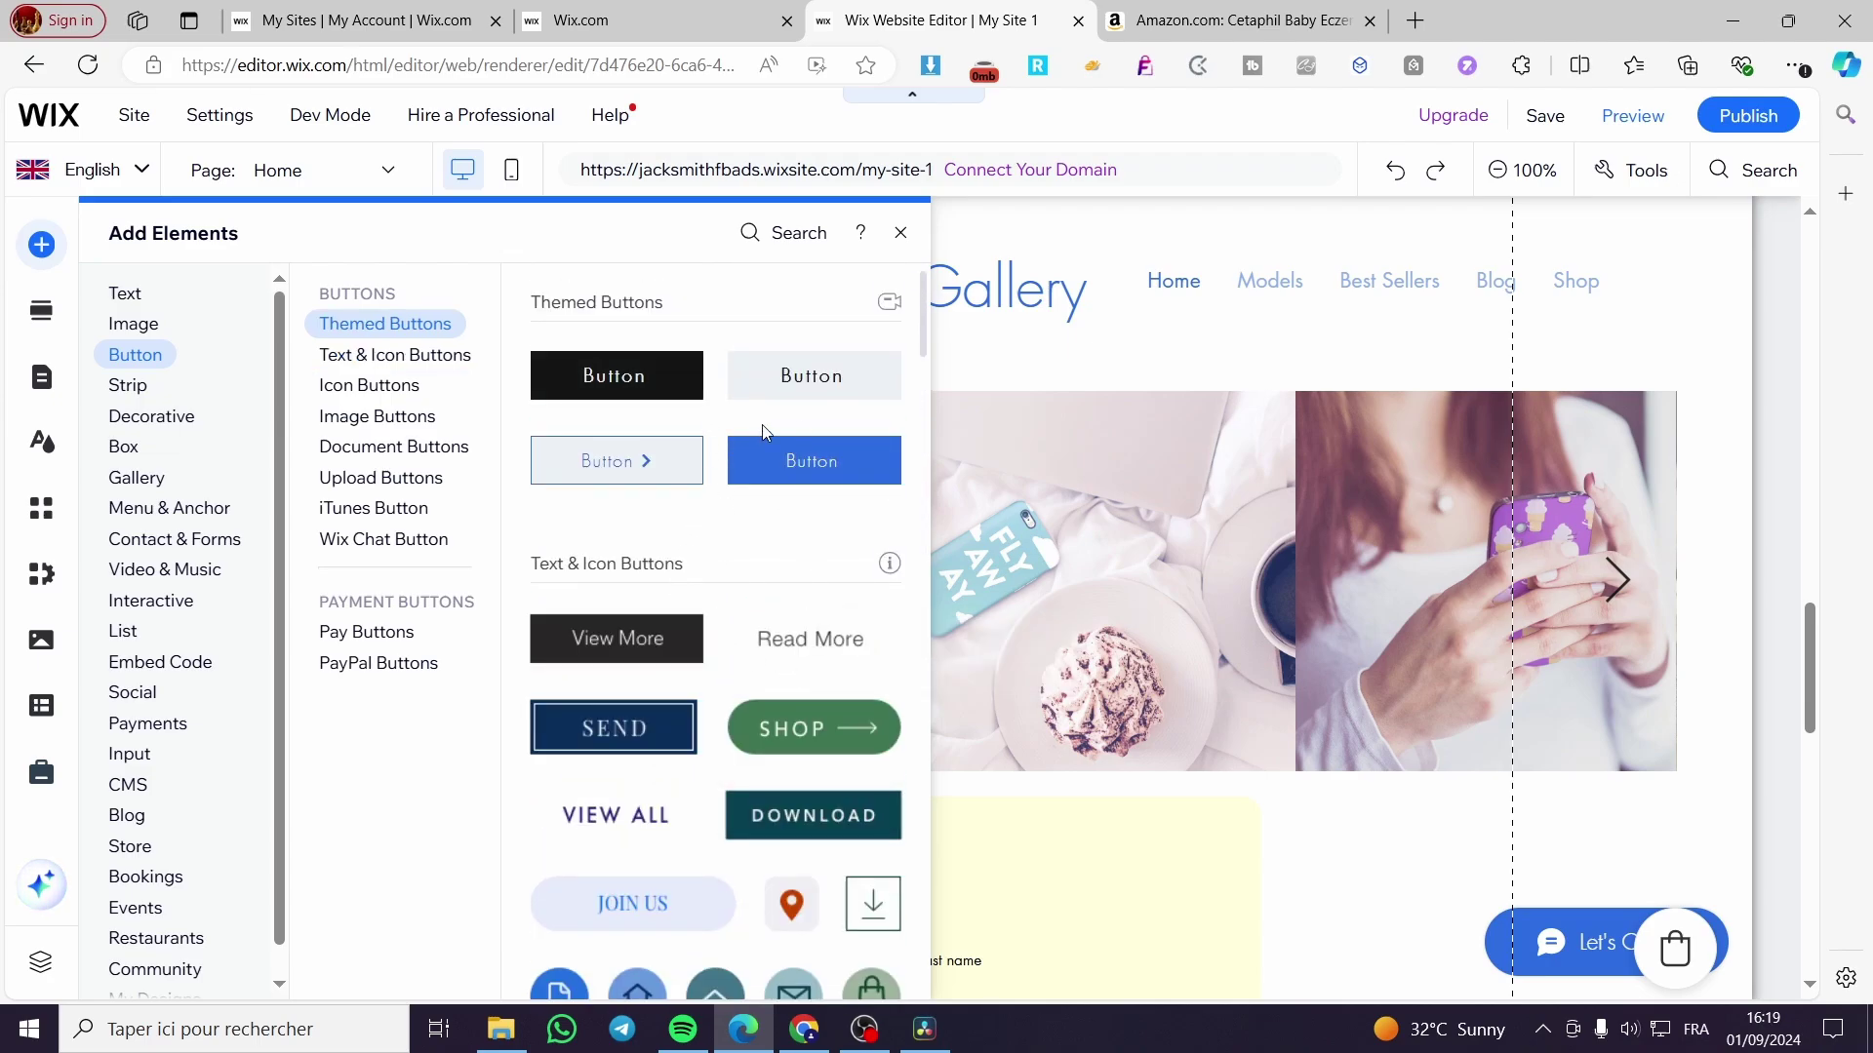
- Place a blue themed button on the first gallery image, removing the accidental duplicate
{"action": "left_click_drag", "start_coordinate": [815, 478], "coordinate": [324, 702]}
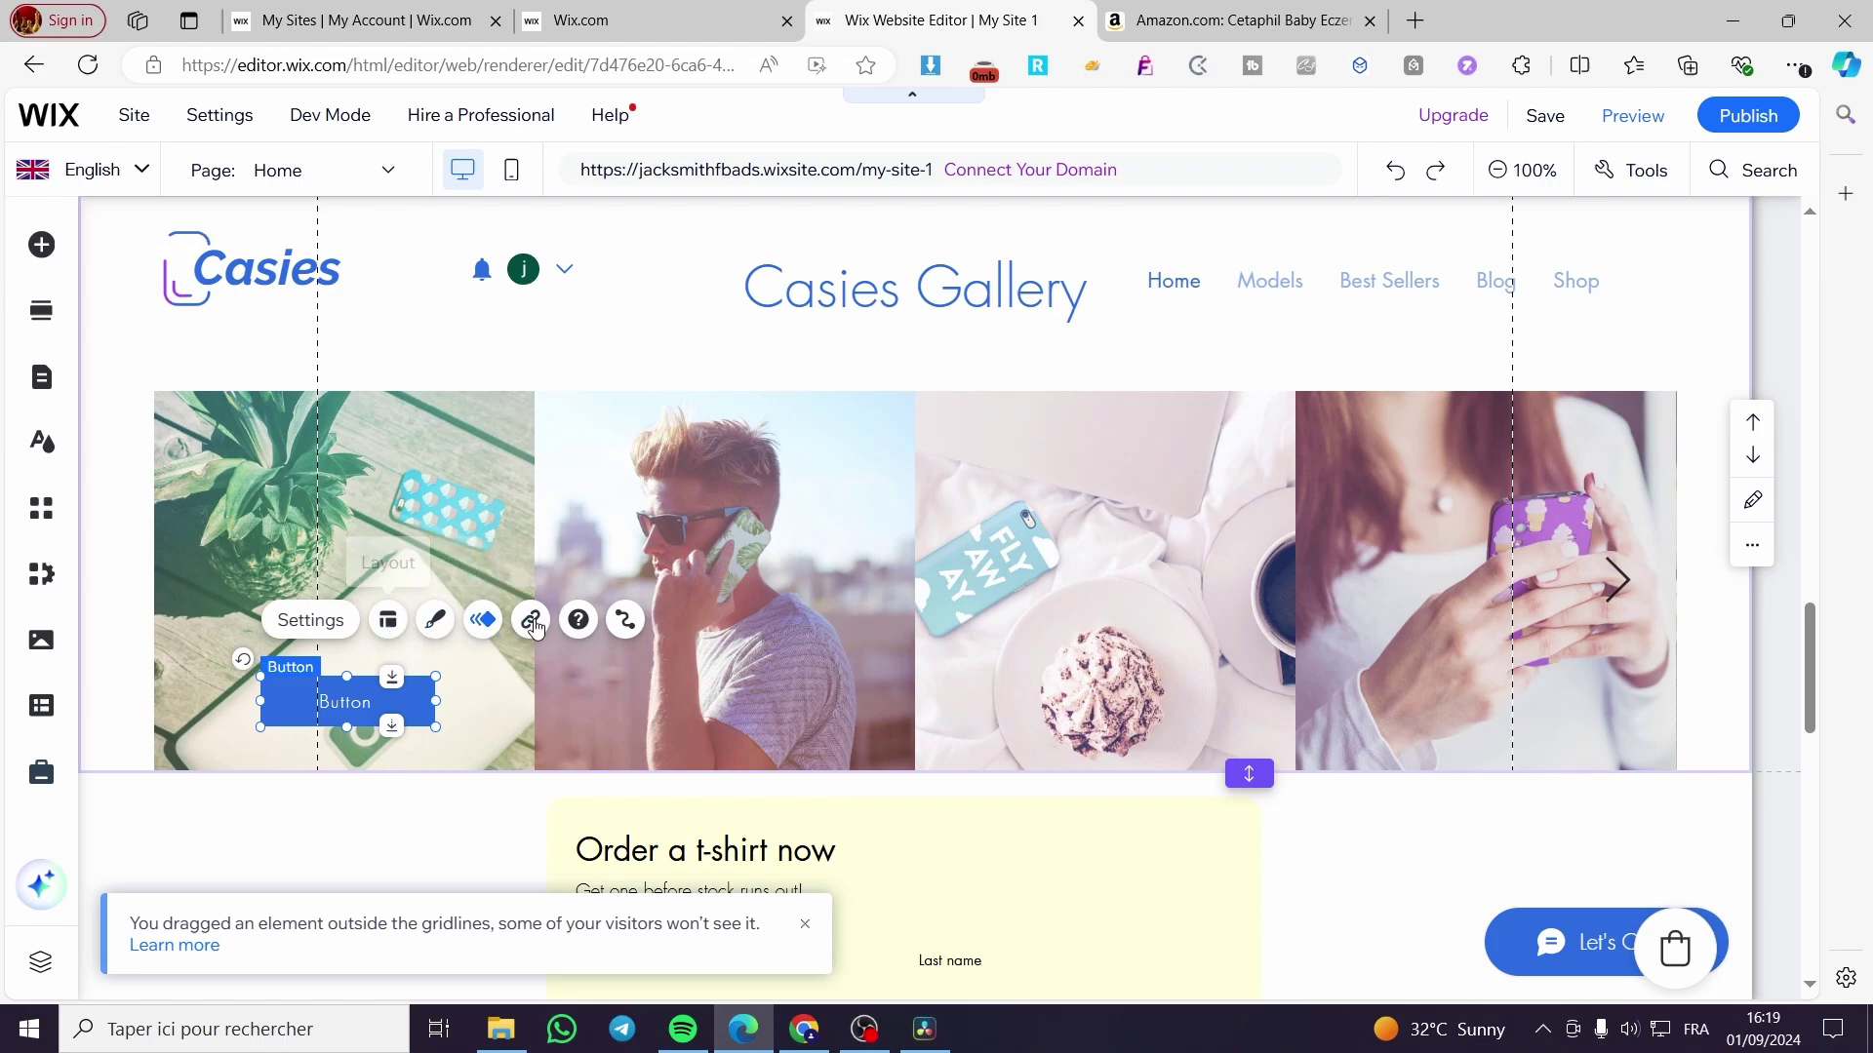
{"action": "right_click", "coordinate": [310, 702]}
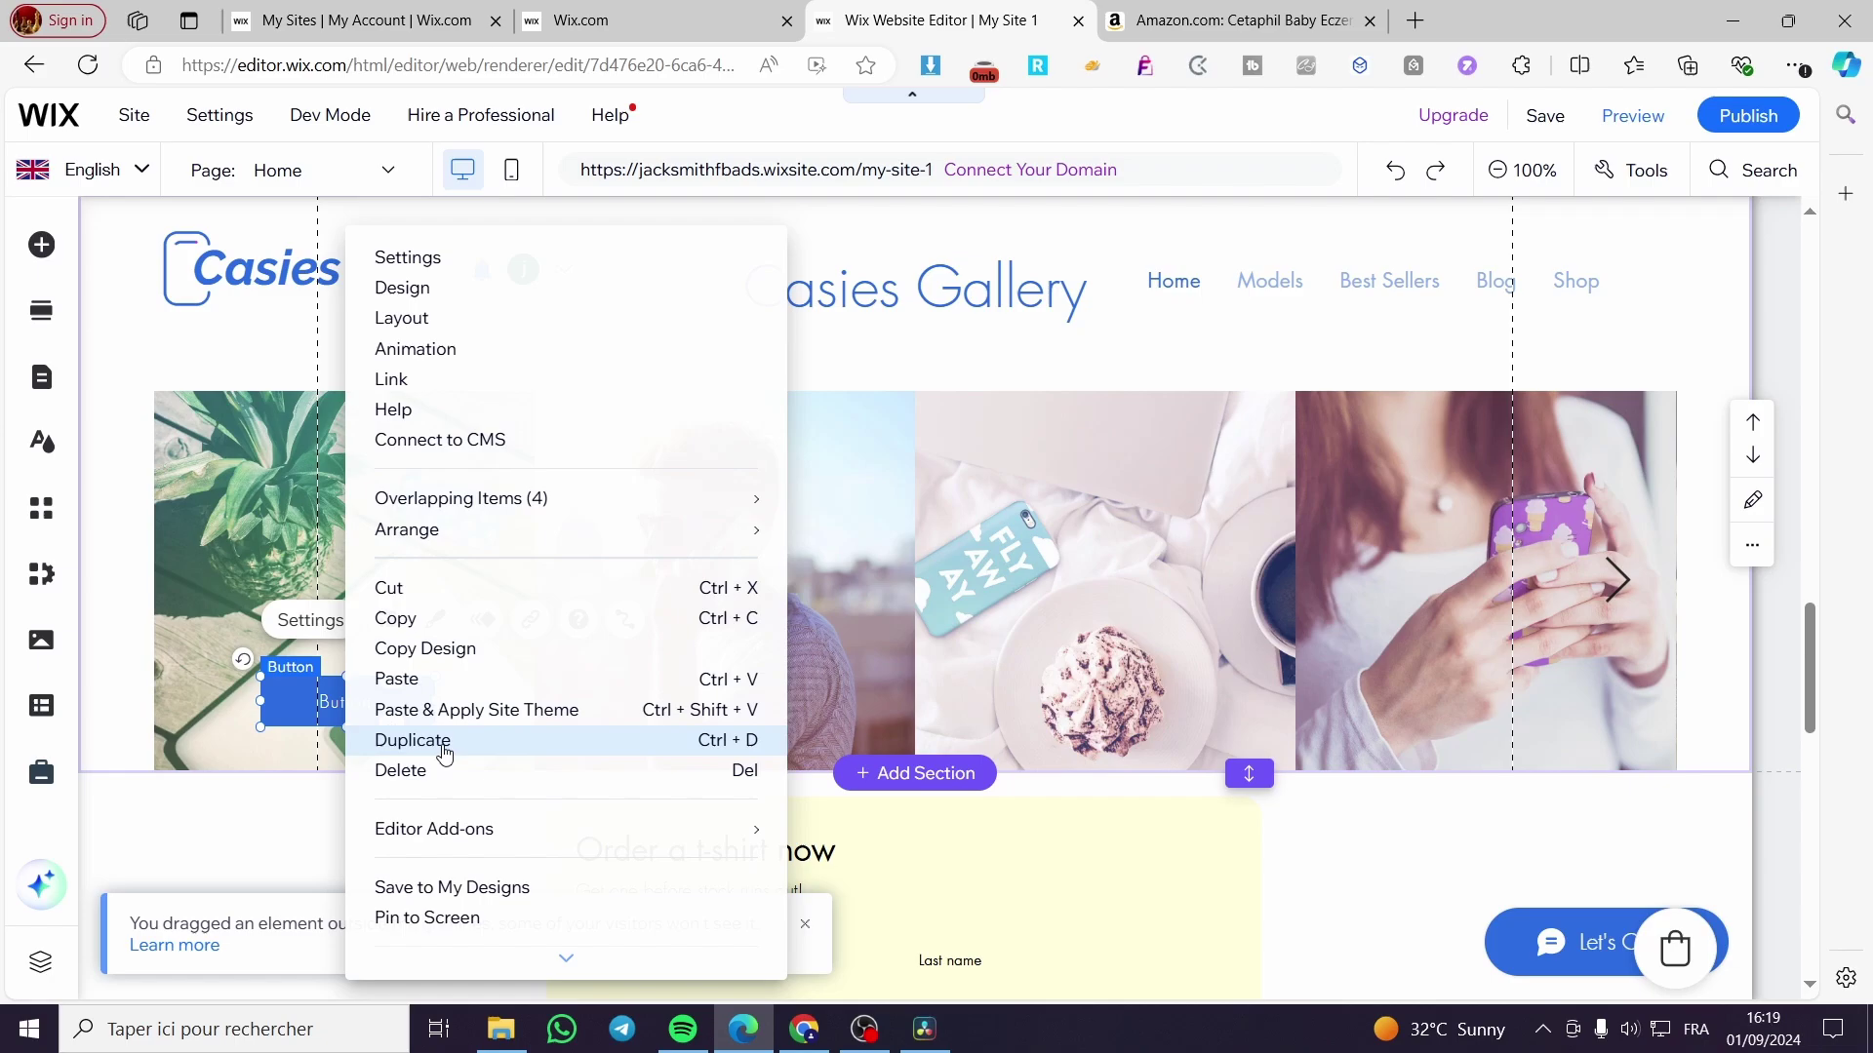
{"action": "left_click", "coordinate": [405, 739]}
{"action": "left_click_drag", "start_coordinate": [405, 739], "coordinate": [731, 702]}
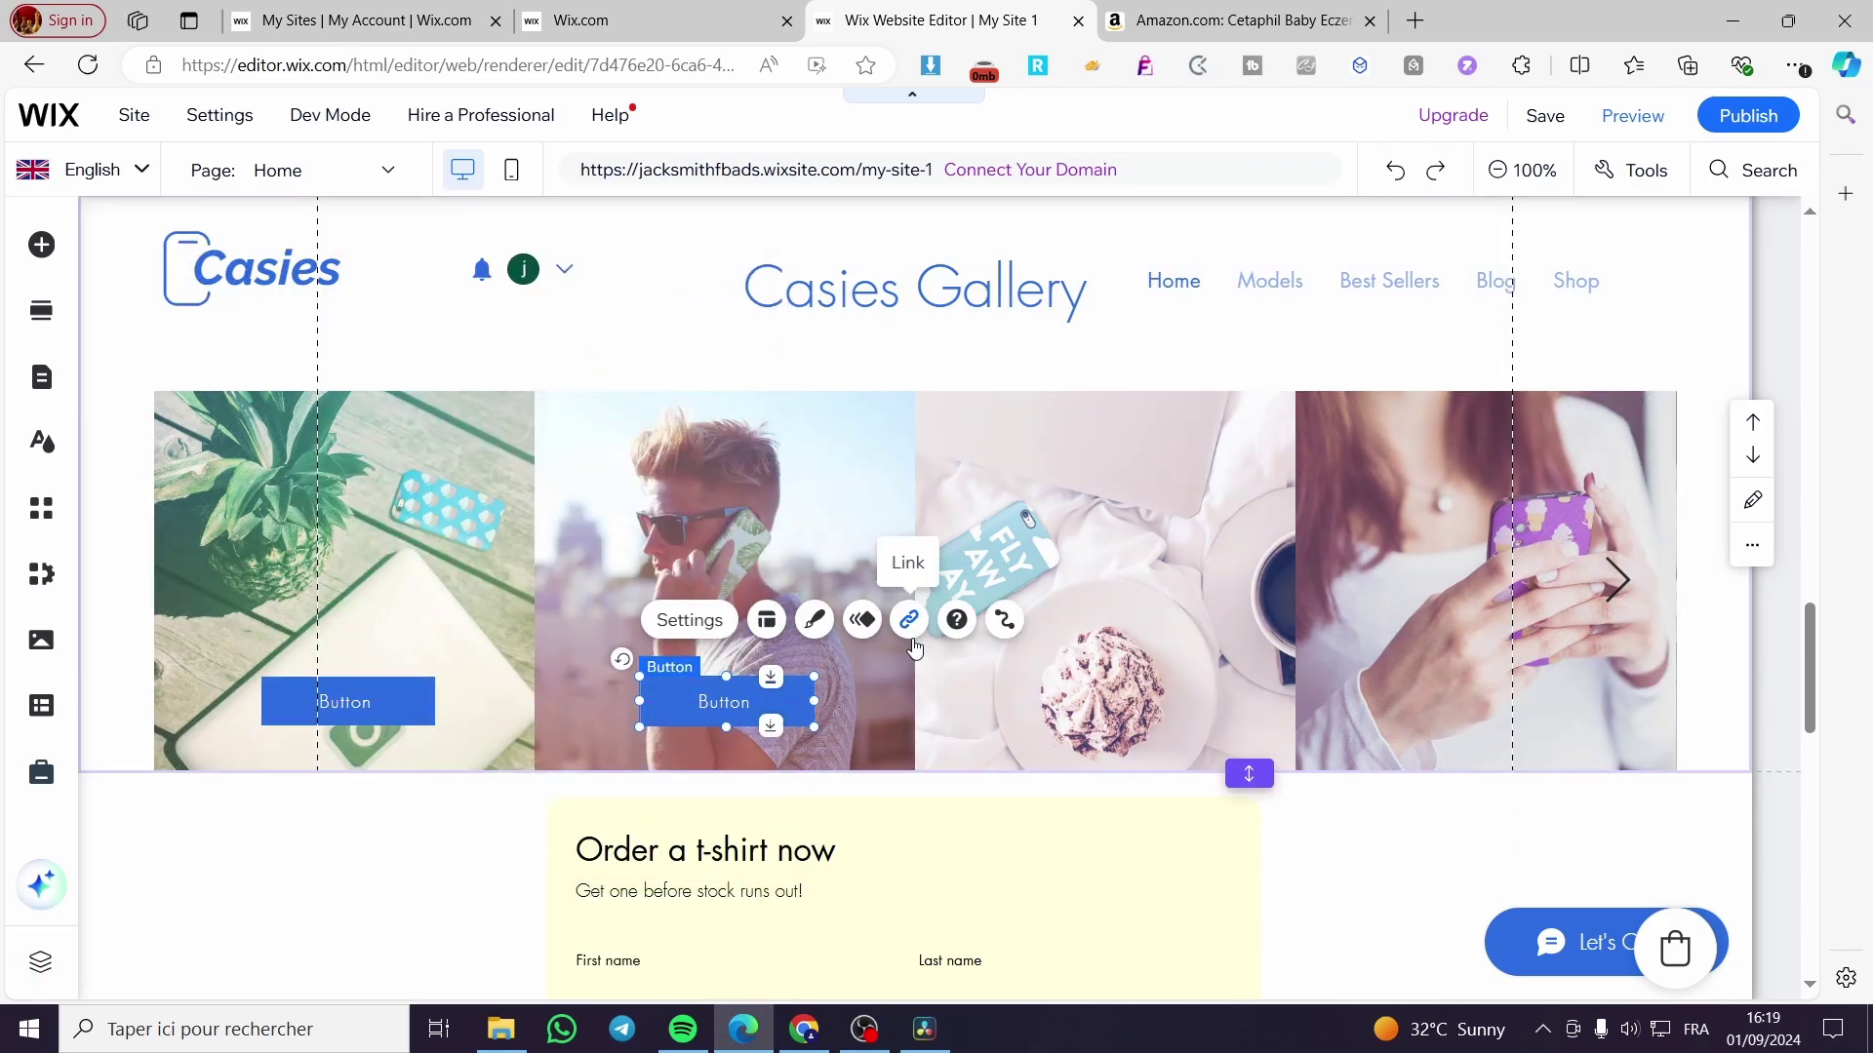
{"action": "key", "text": "Delete"}
{"action": "left_click", "coordinate": [344, 688]}
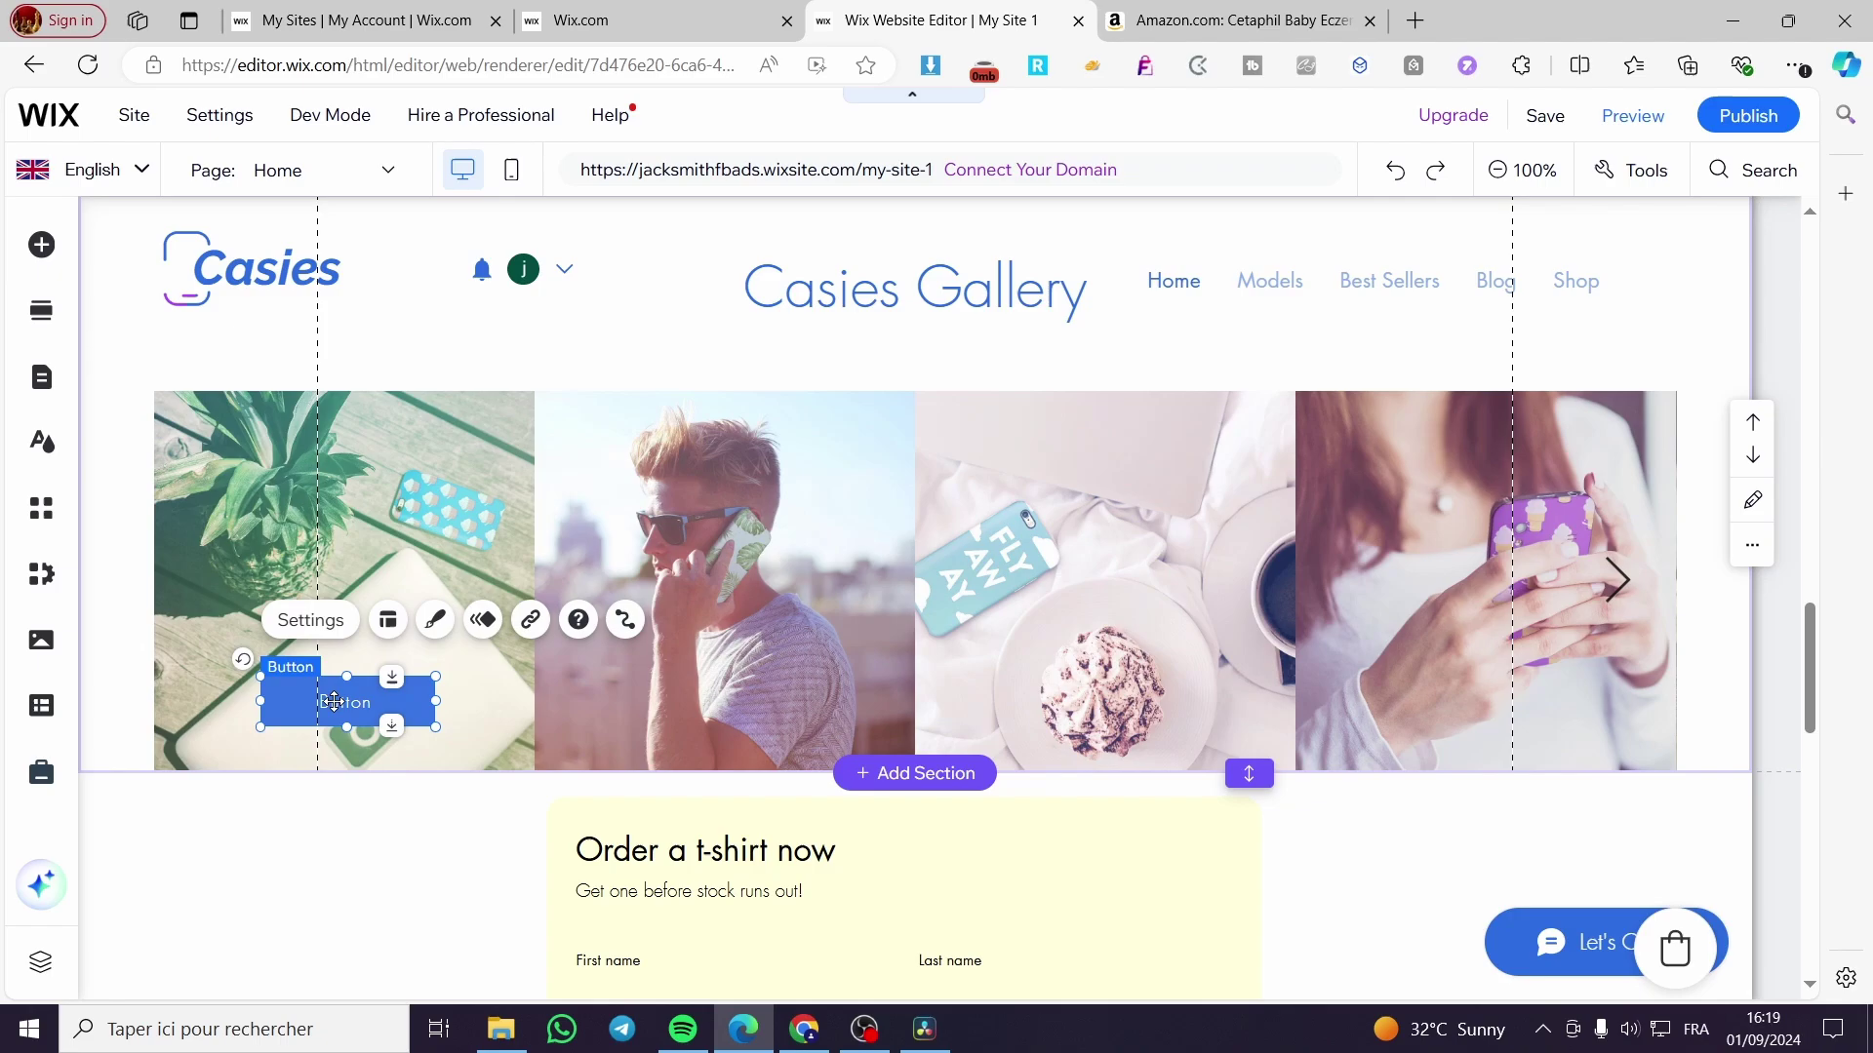
- Change the first gallery button's text to 'Add to Cart'
{"action": "left_click", "coordinate": [326, 627]}
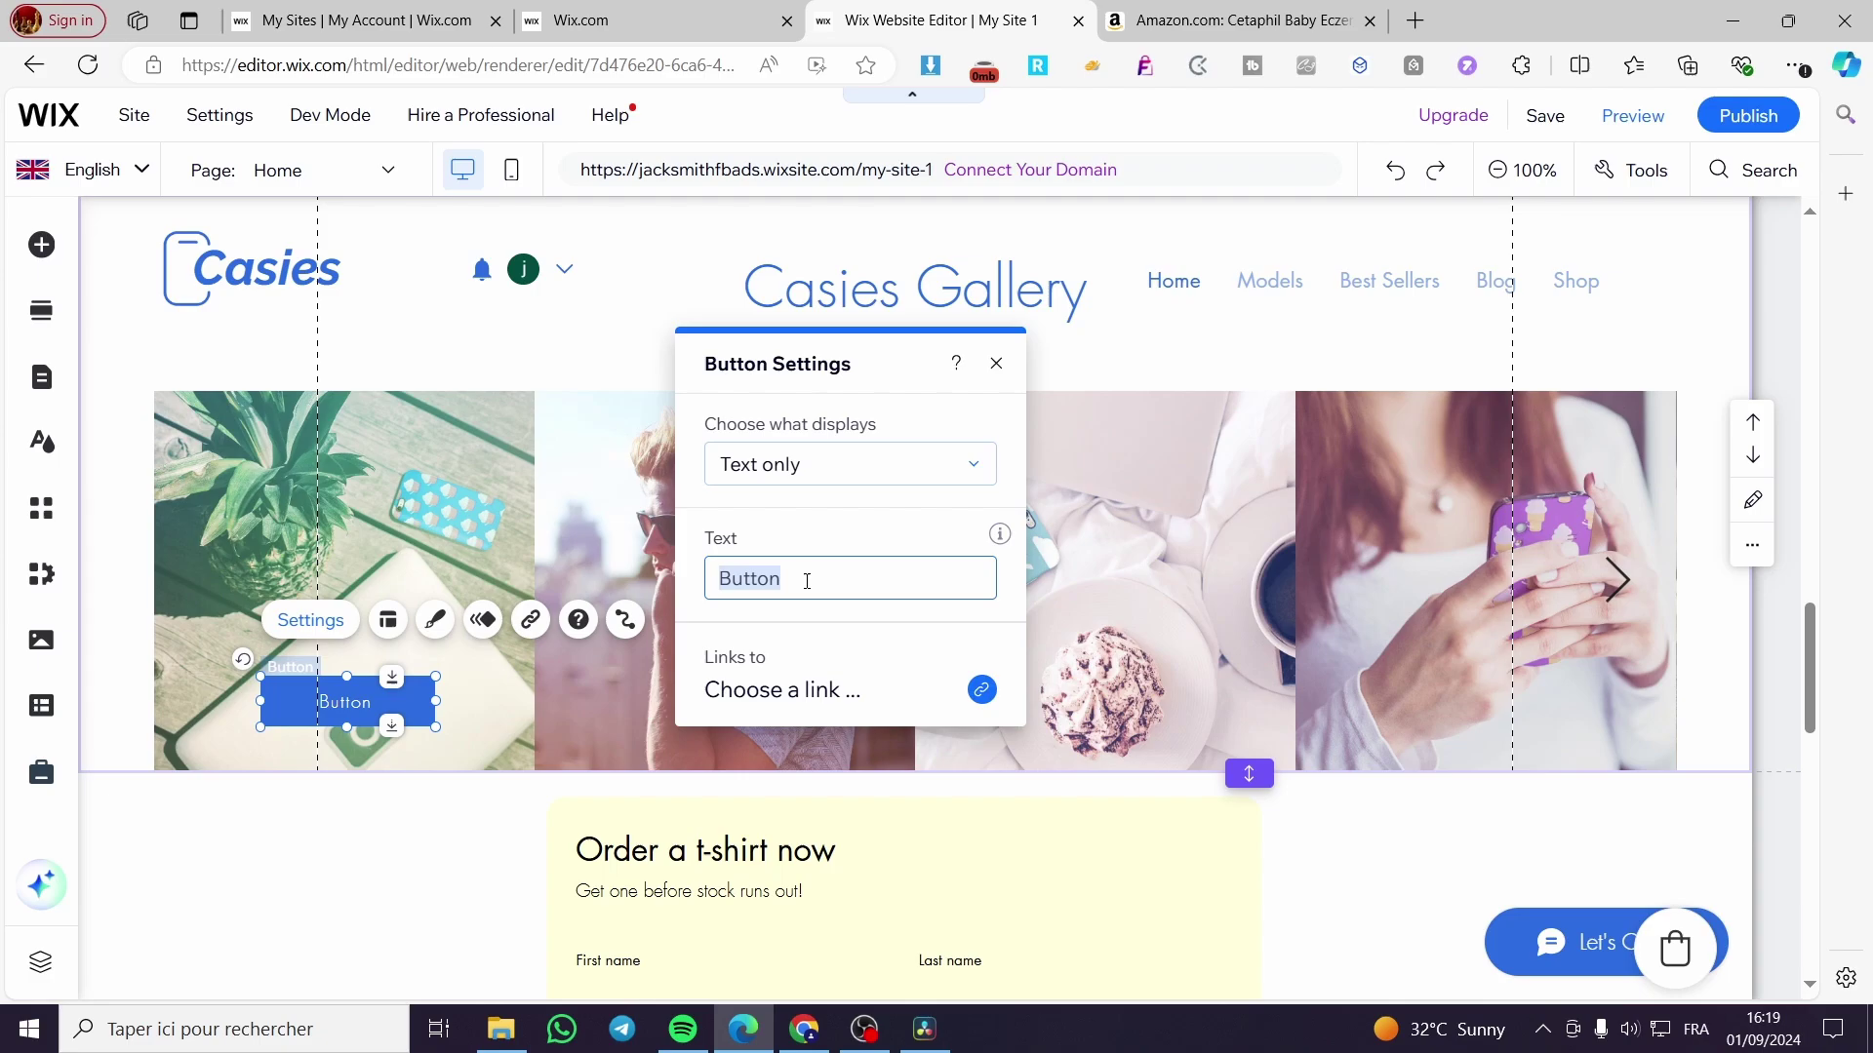
{"action": "type", "text": "Add to Ca"}
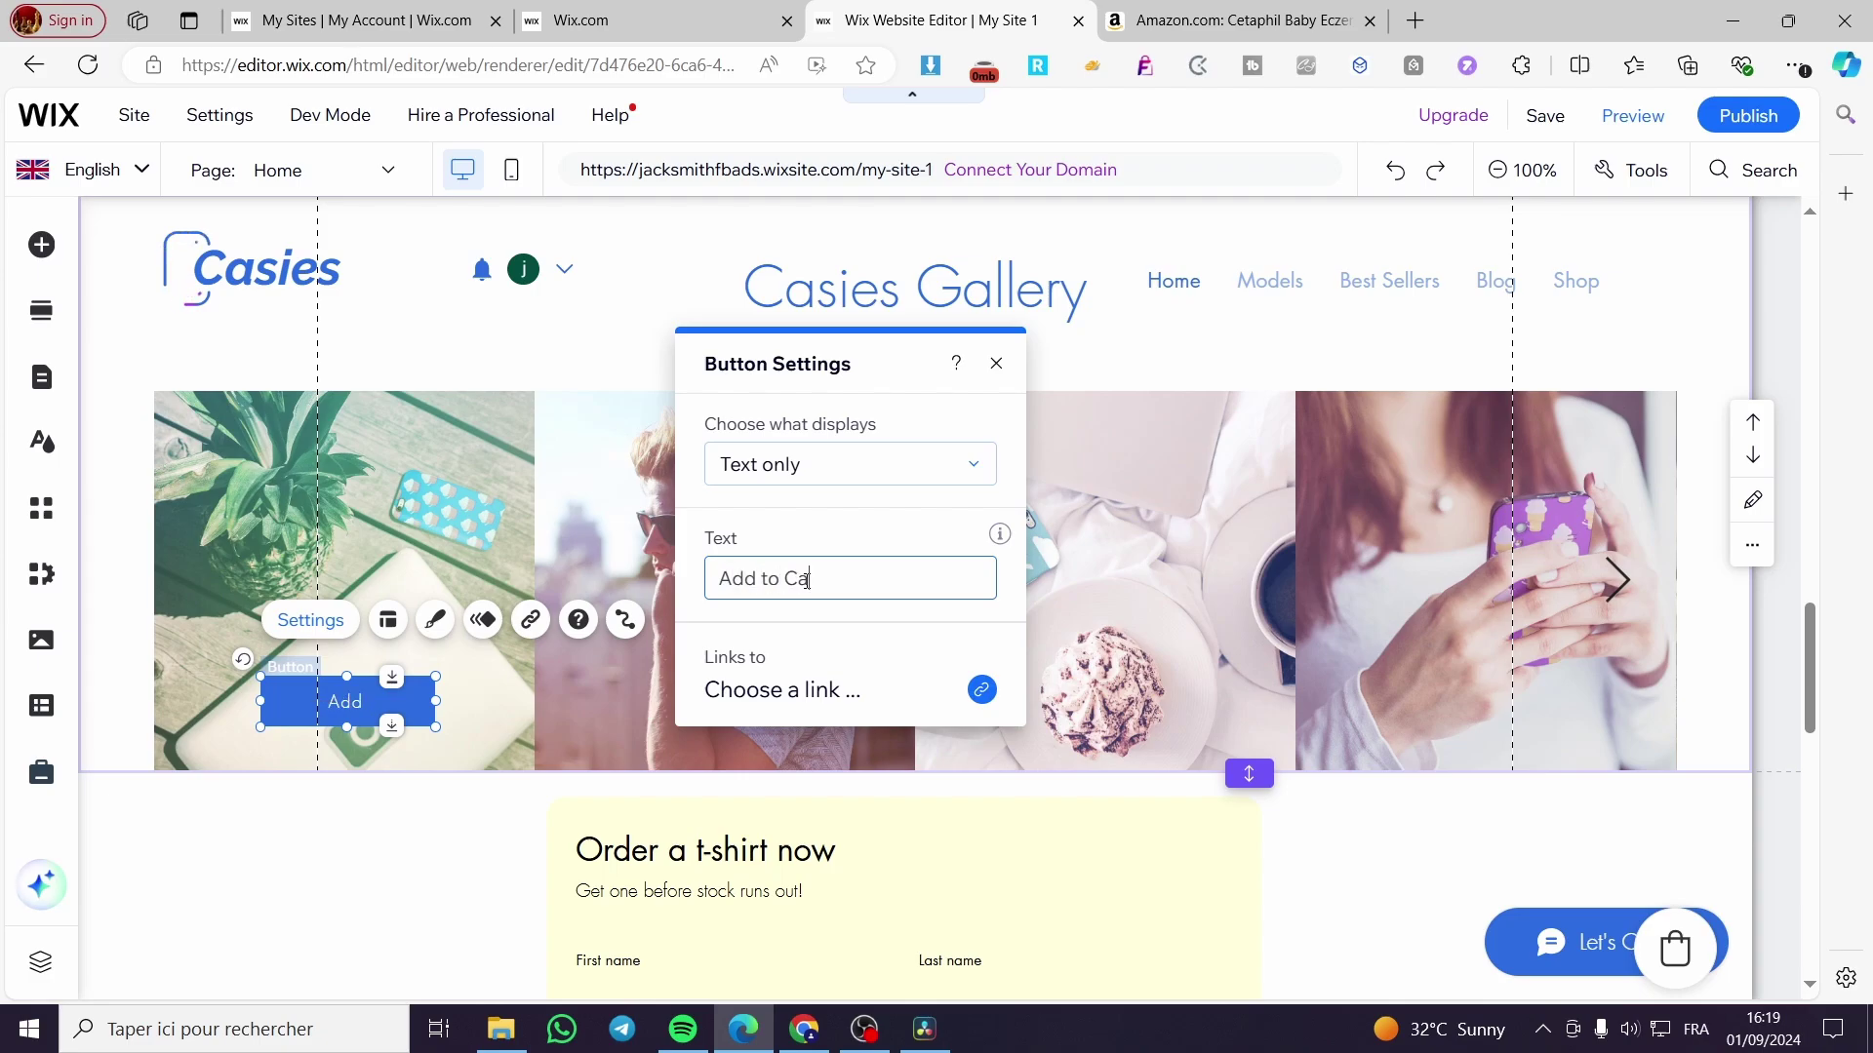
{"action": "type", "text": "rt"}
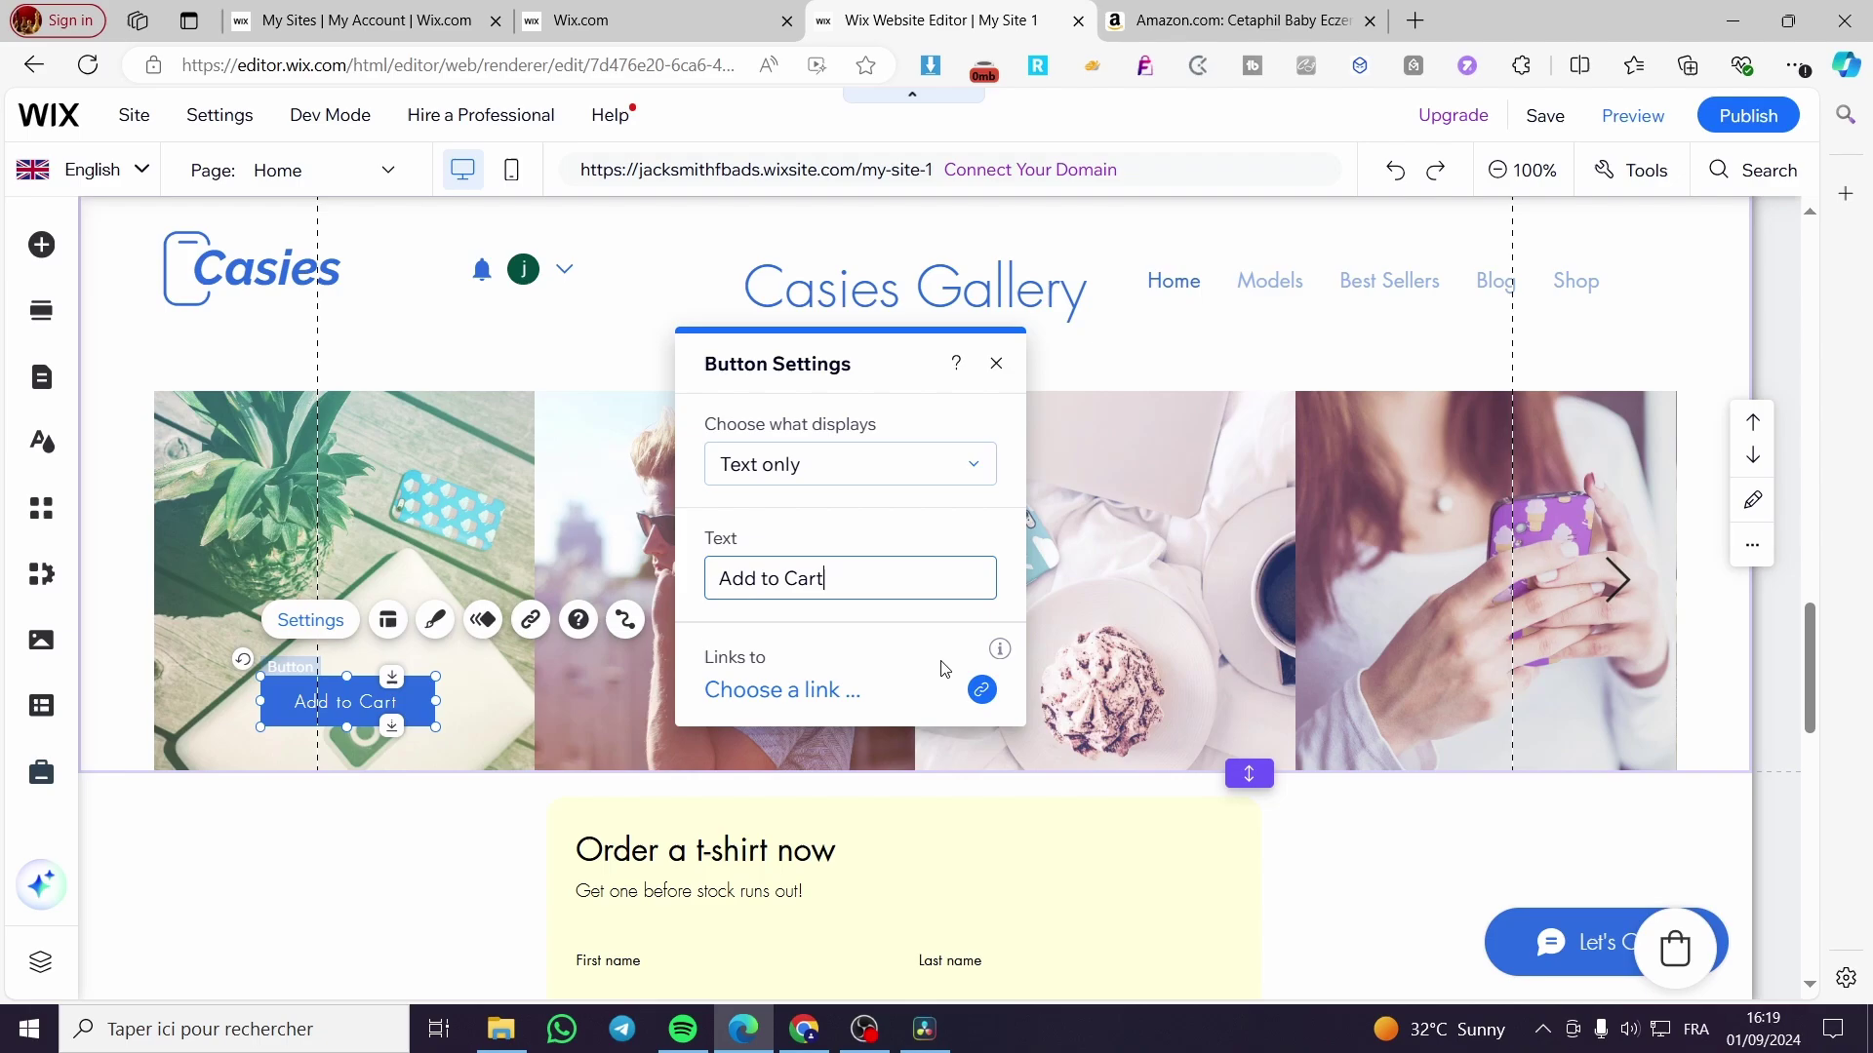
- Link the Add to Cart button to the Shop page
{"action": "left_click", "coordinate": [982, 690]}
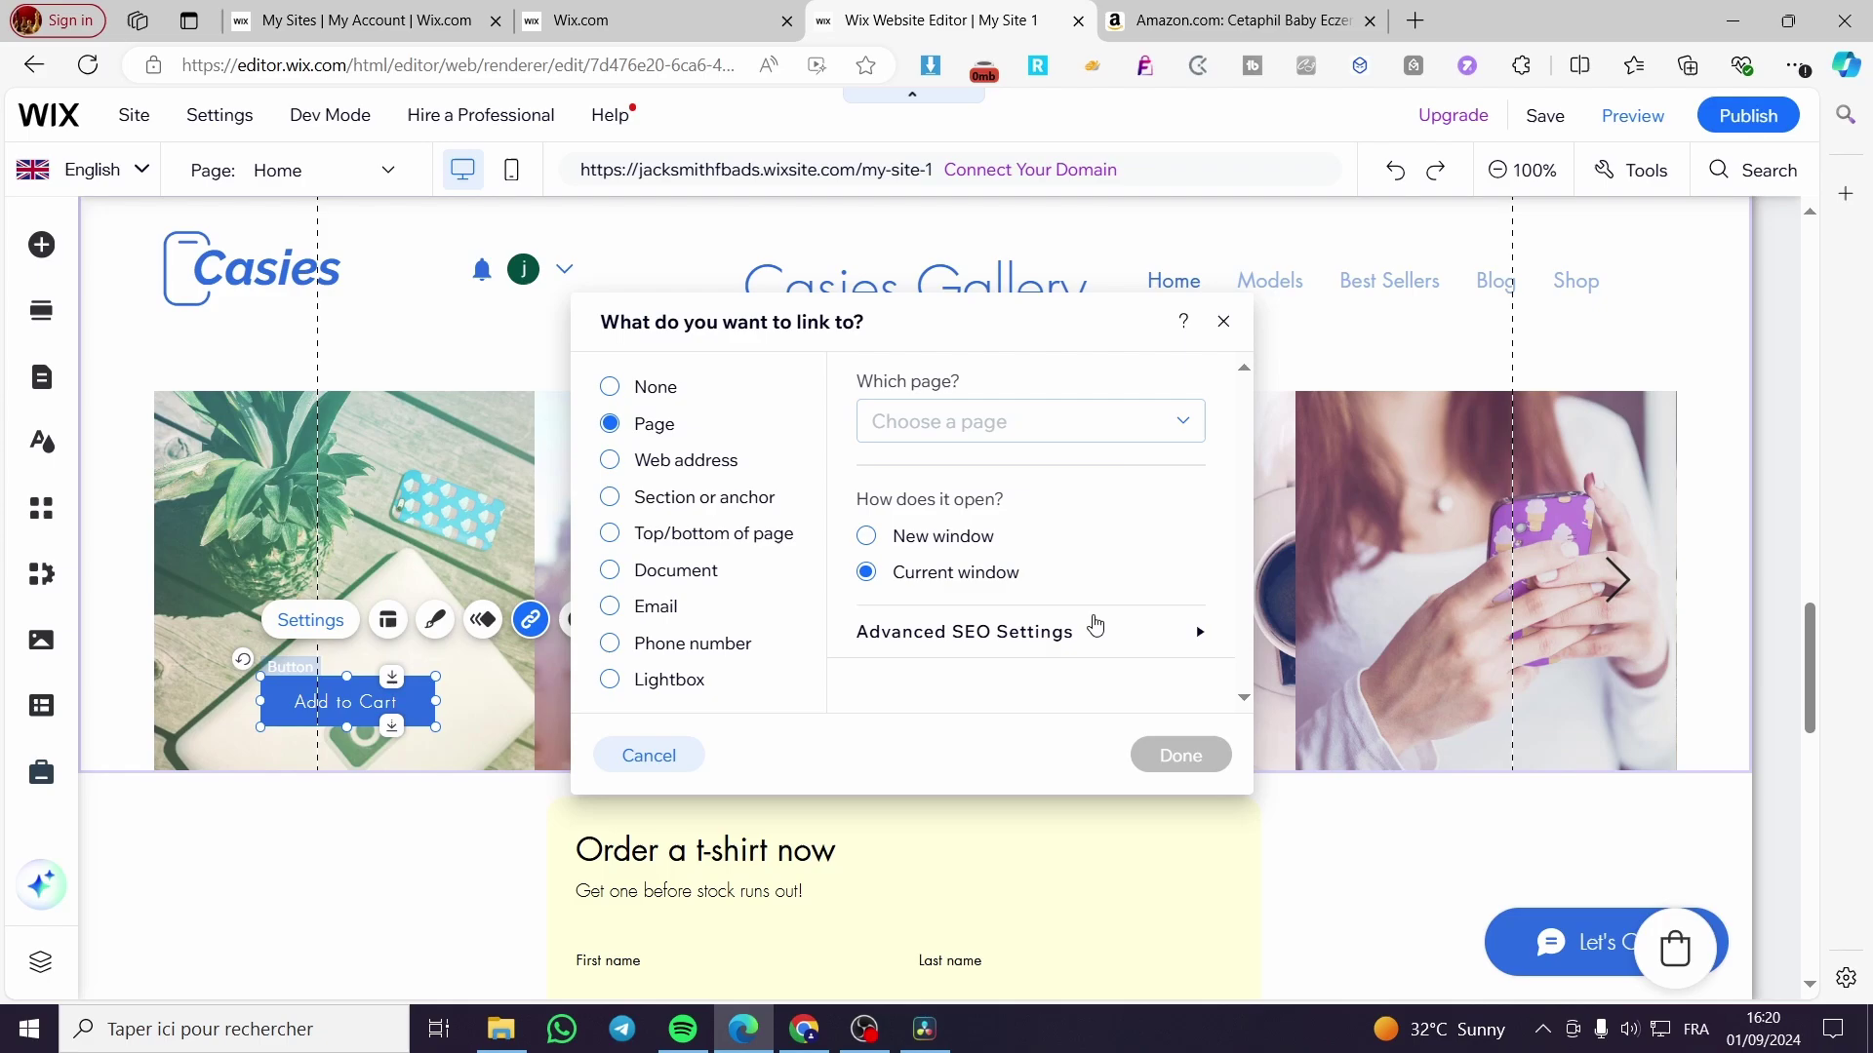
{"action": "left_click", "coordinate": [1132, 430]}
{"action": "scroll", "coordinate": [1096, 606], "scroll_direction": "down", "scroll_amount": 2}
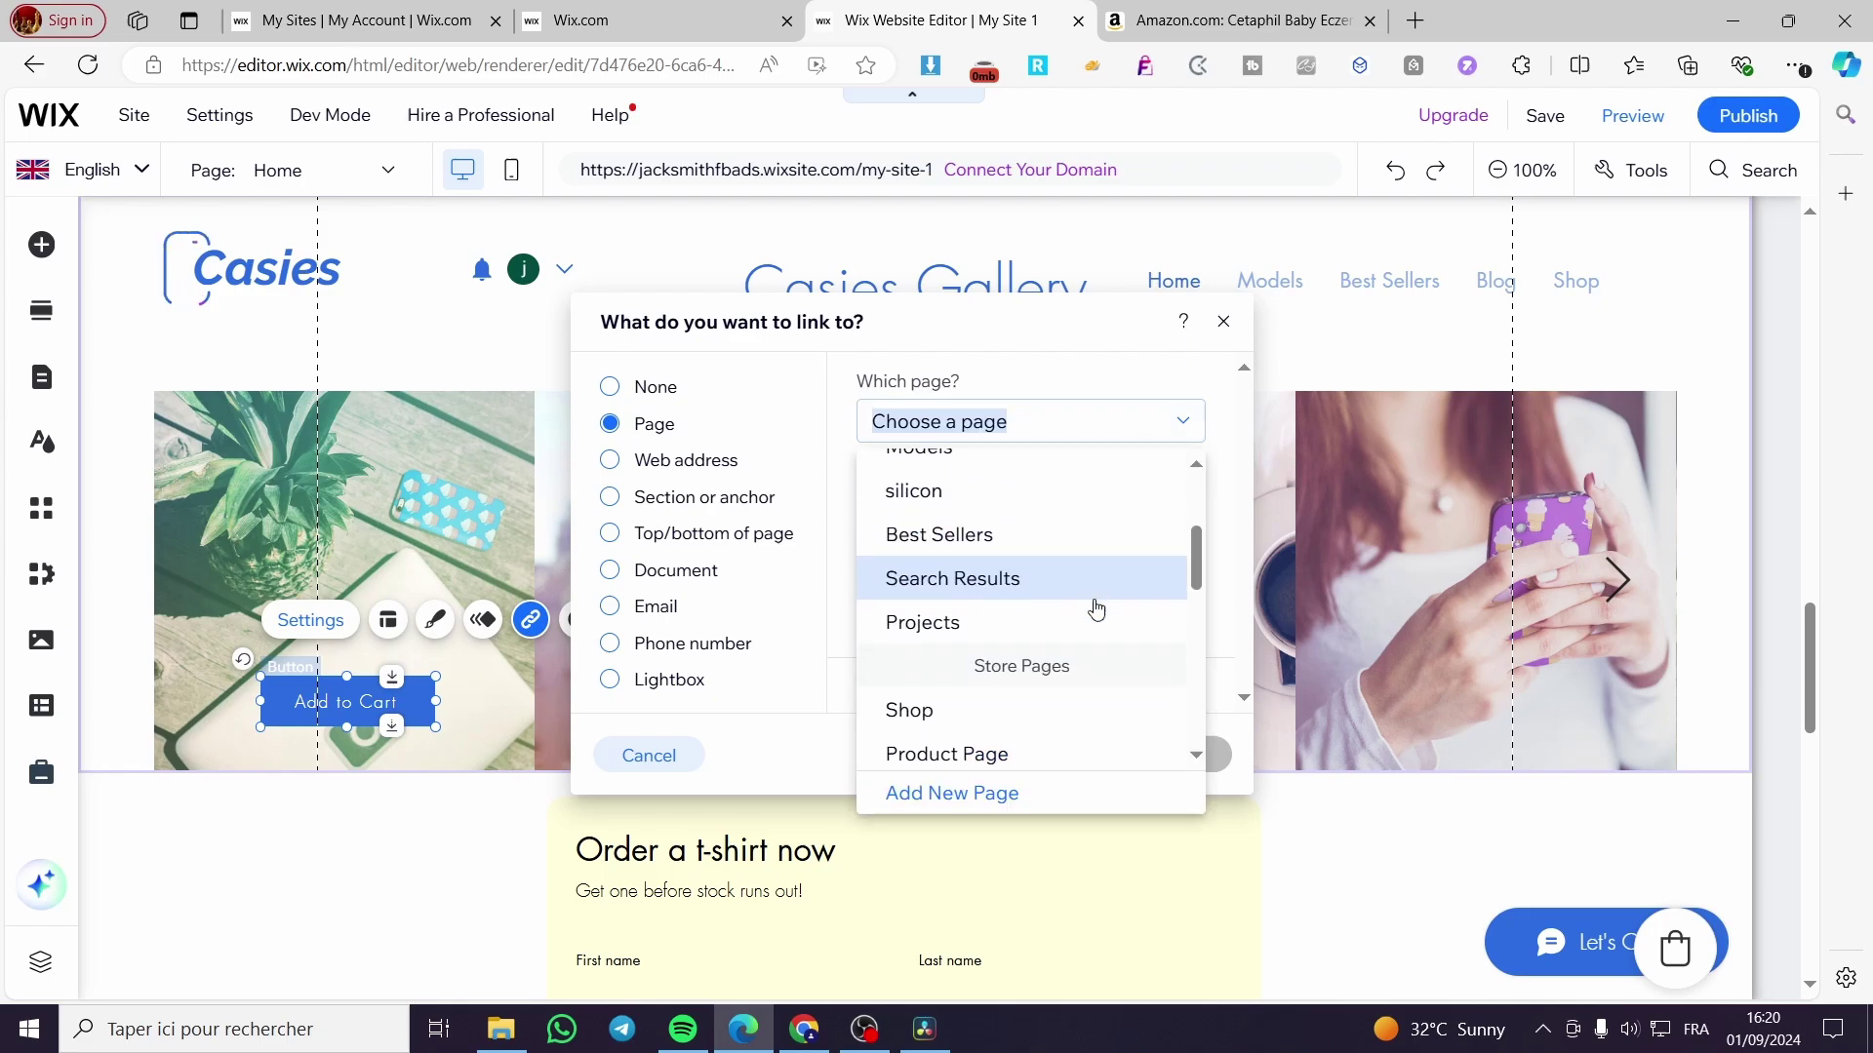
{"action": "scroll", "coordinate": [1096, 608], "scroll_direction": "down", "scroll_amount": 1}
{"action": "left_click", "coordinate": [1054, 613]}
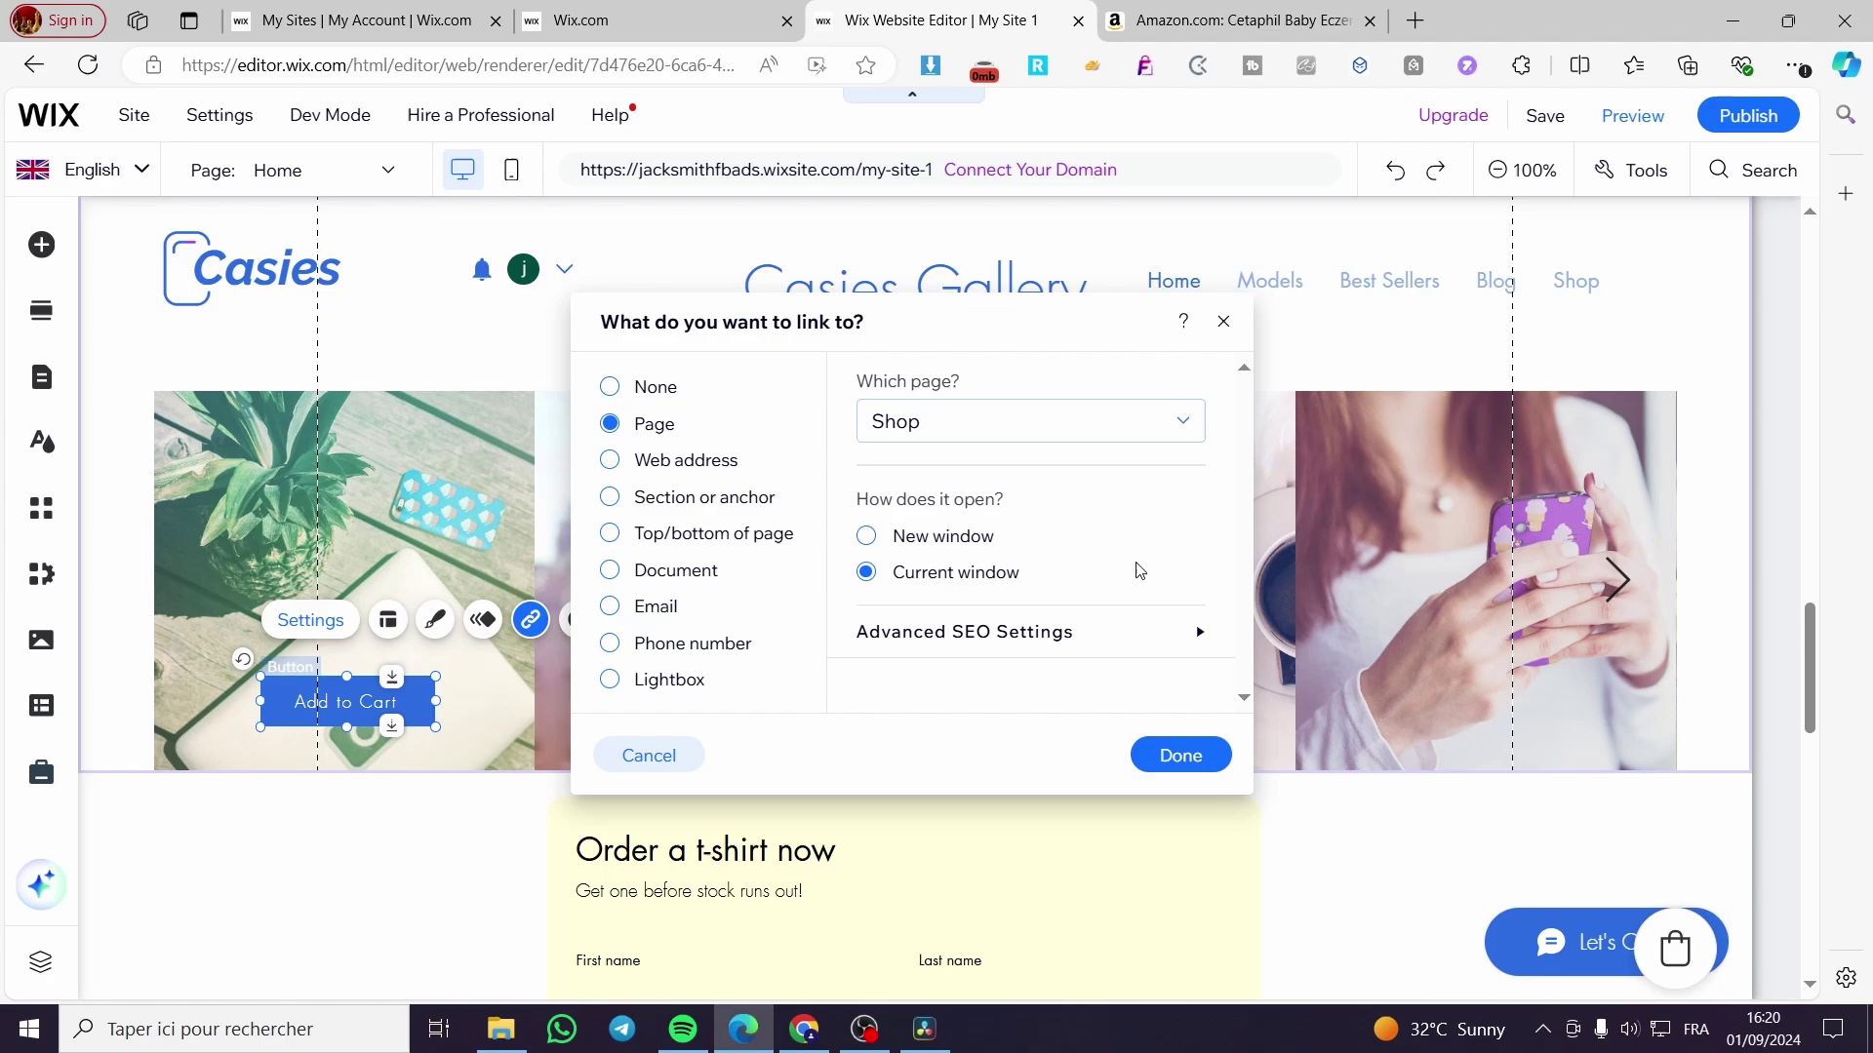
{"action": "left_click", "coordinate": [1223, 322]}
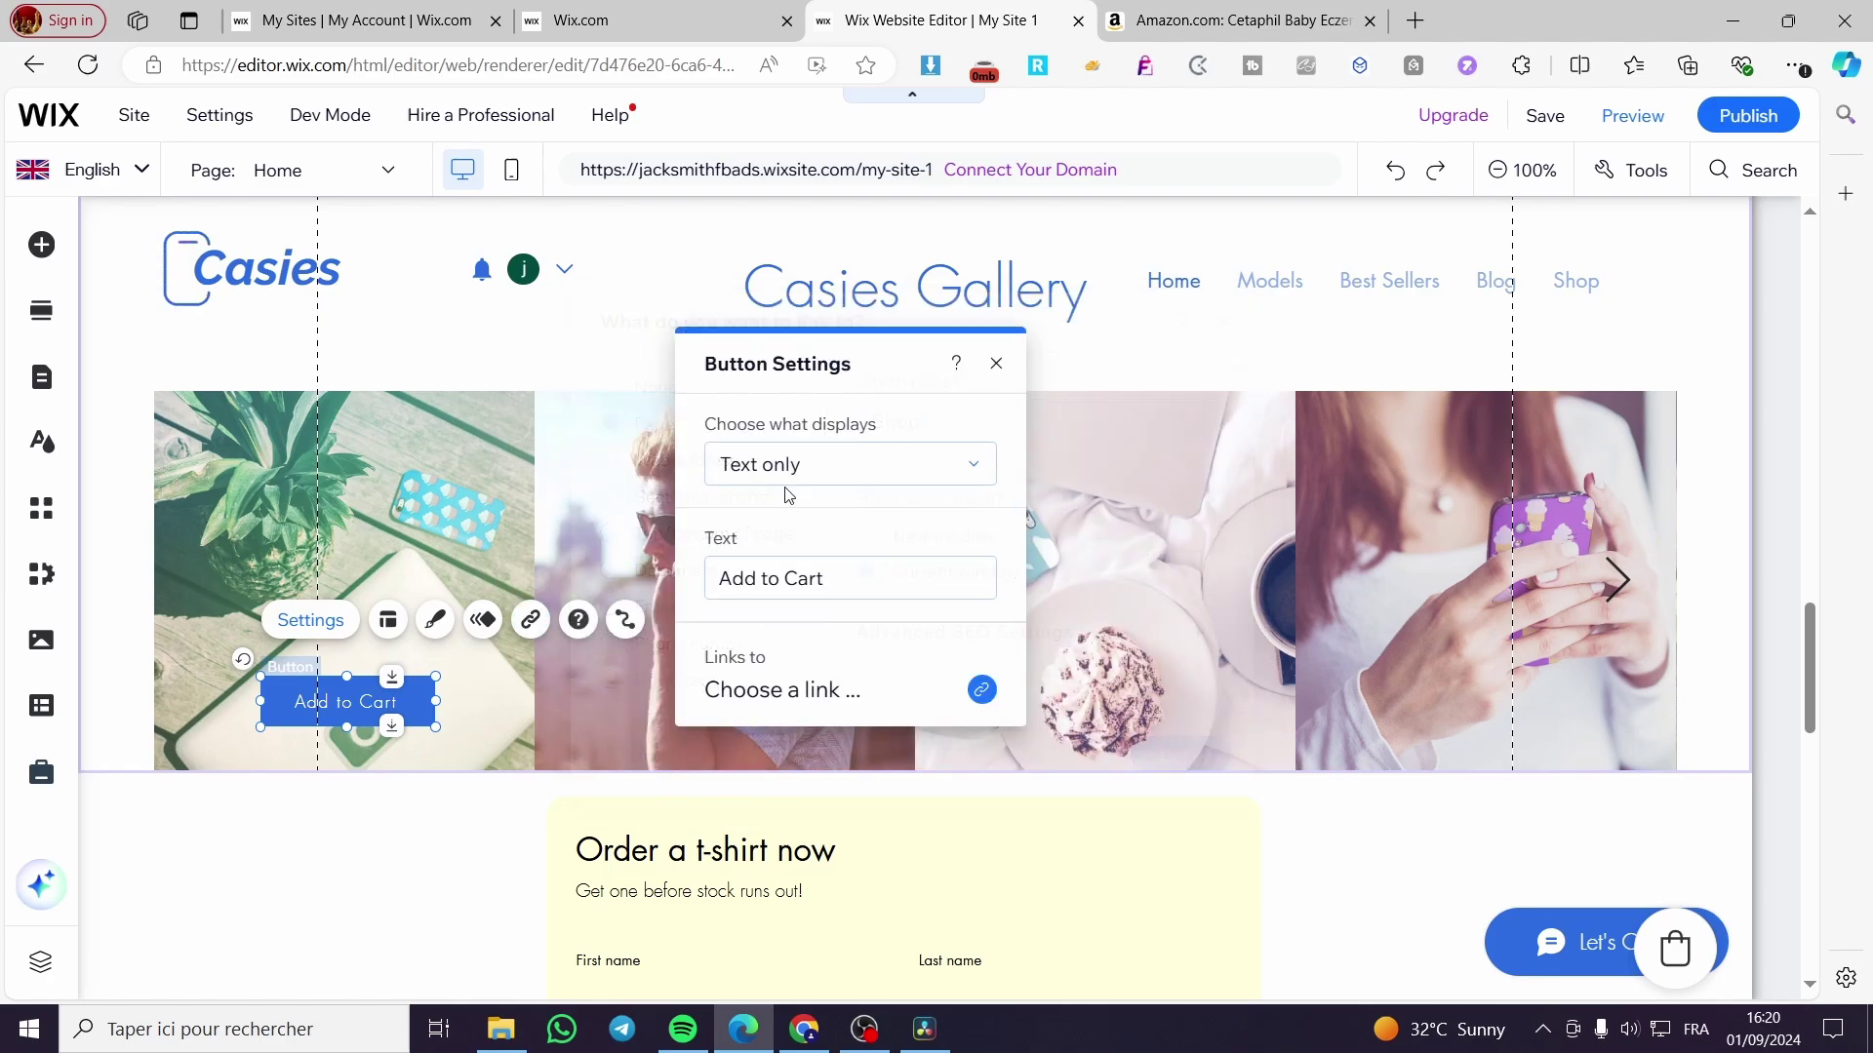
- Duplicate the Add to Cart button onto the second, third and fourth gallery images
{"action": "left_click", "coordinate": [1001, 365]}
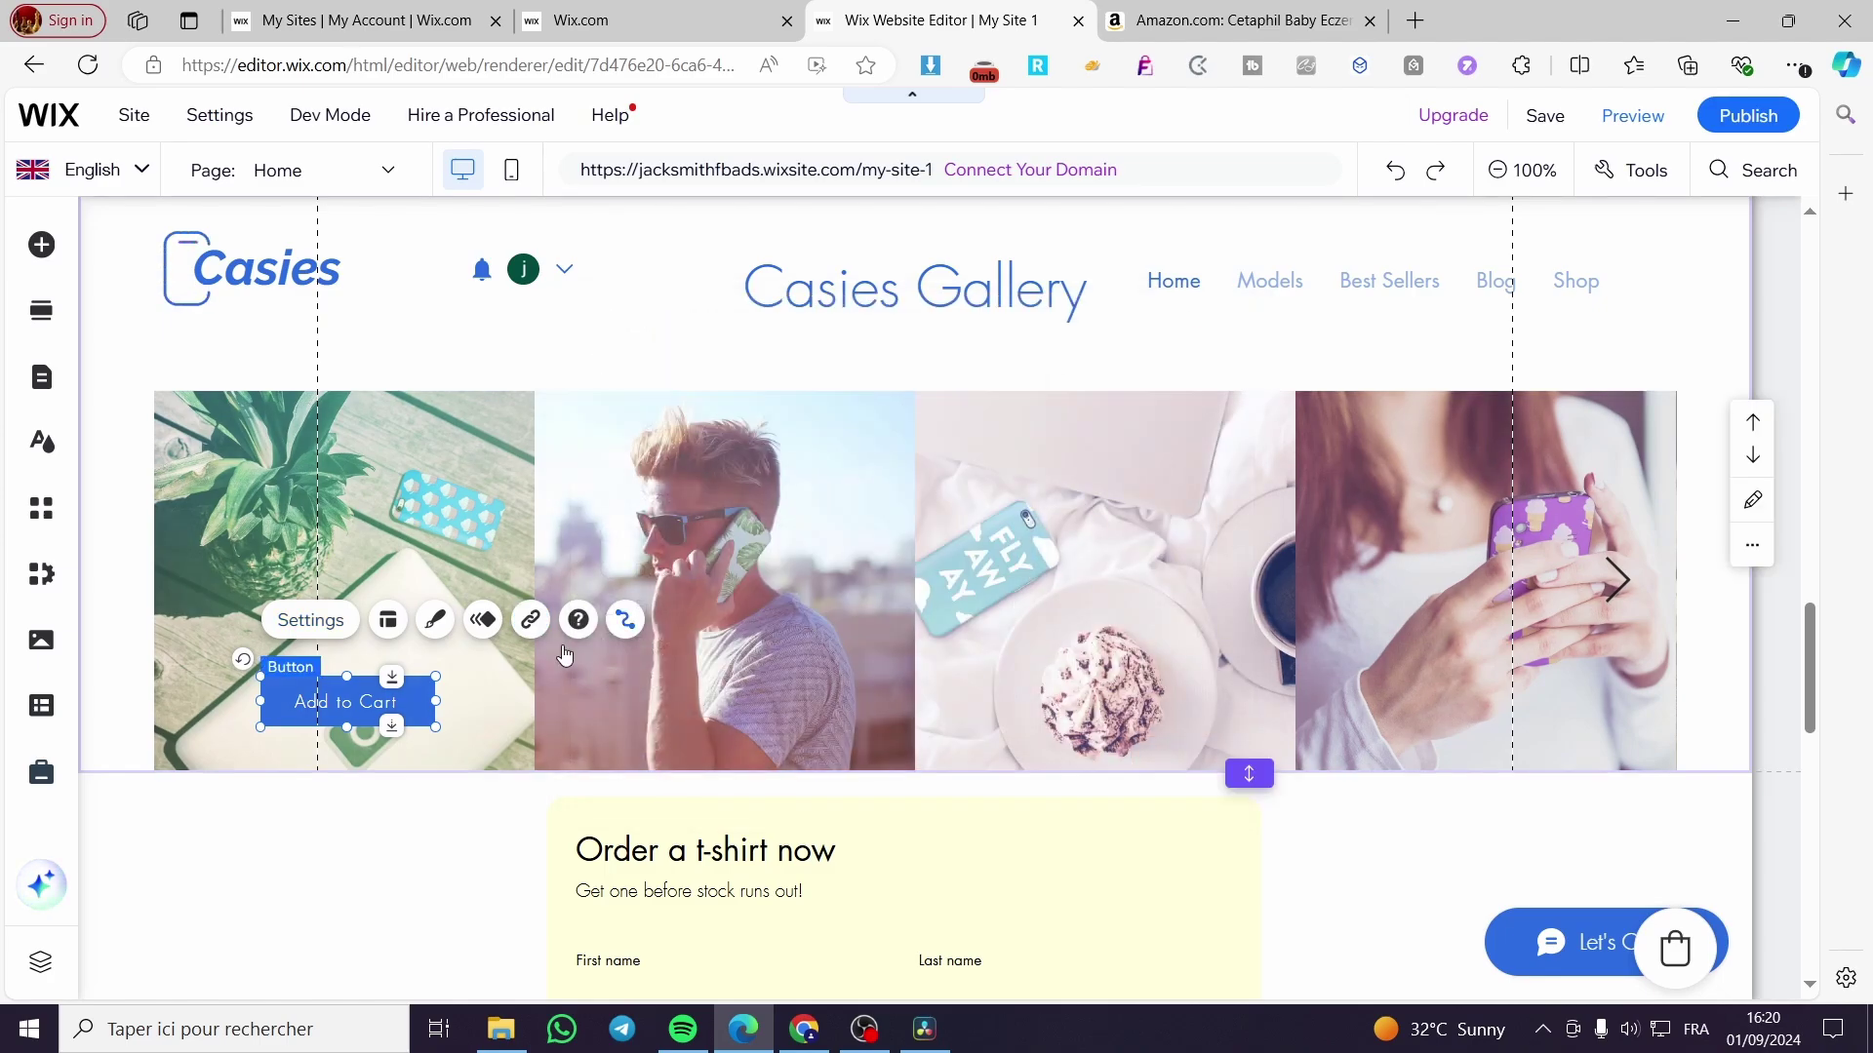
{"action": "right_click", "coordinate": [423, 715]}
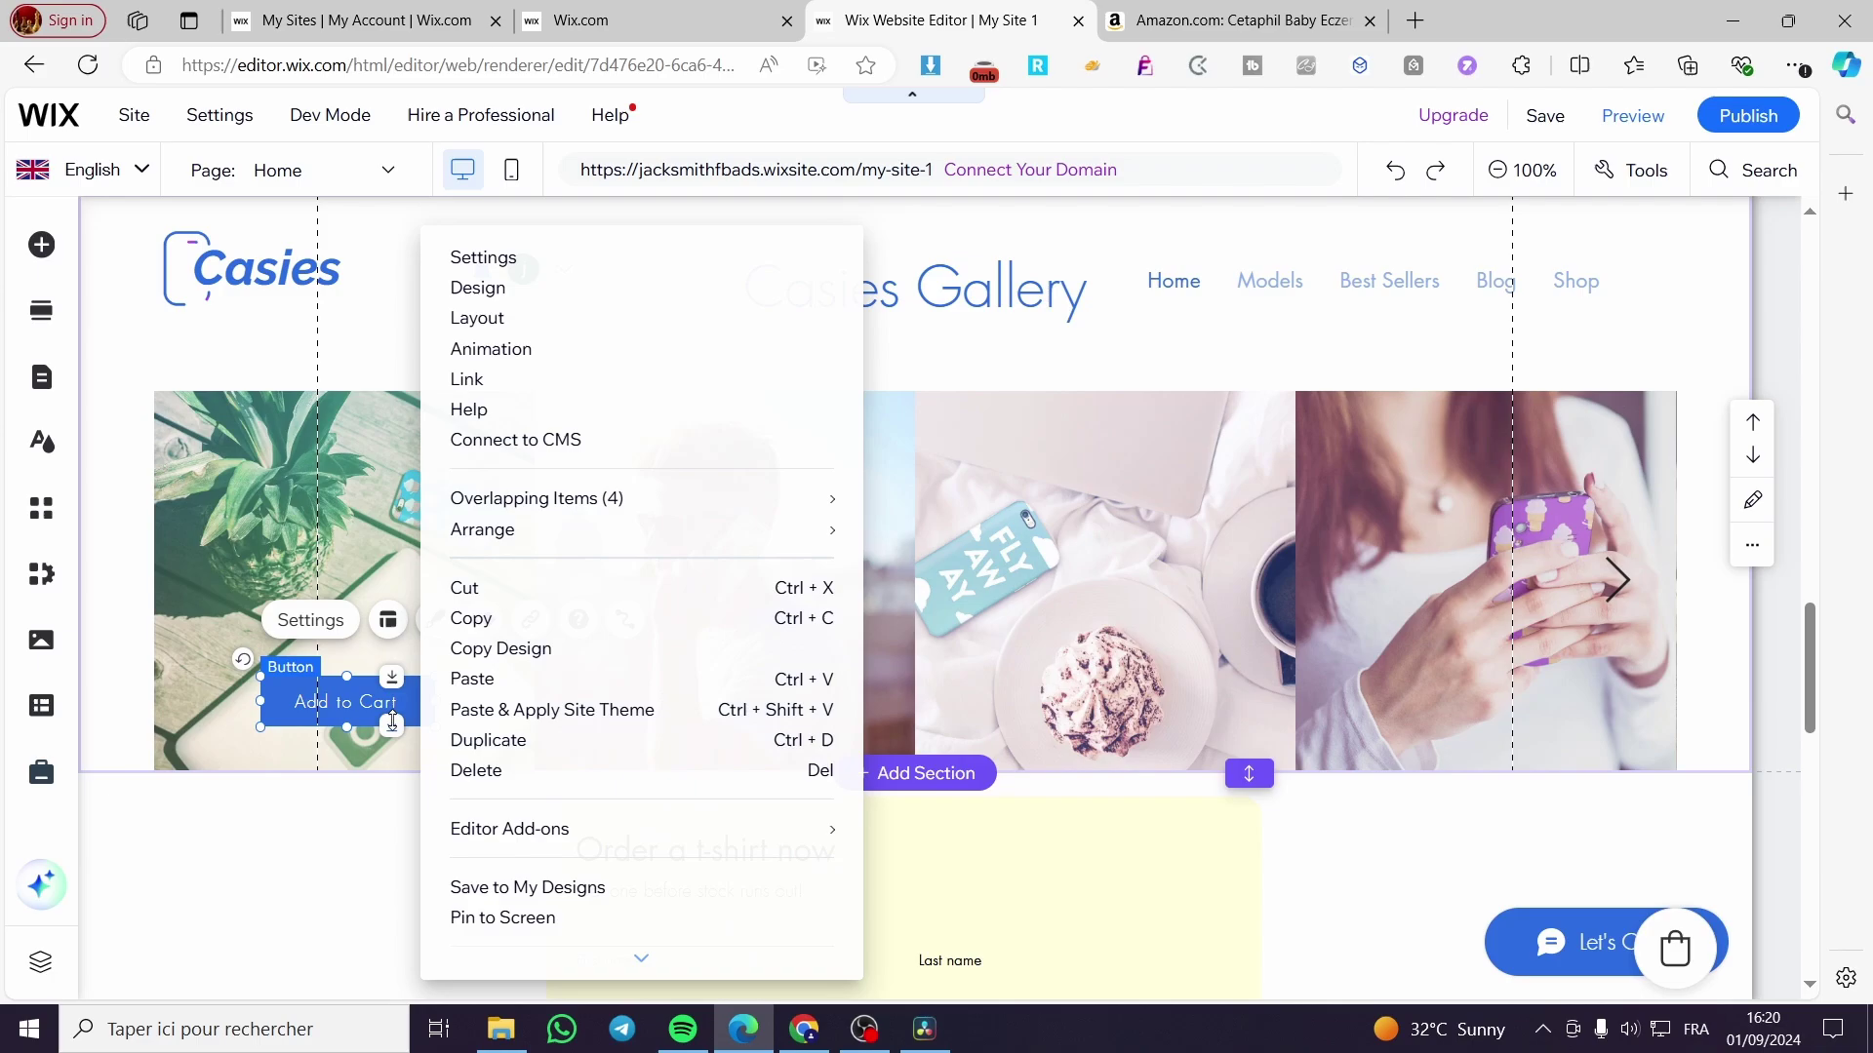
{"action": "left_click", "coordinate": [505, 754]}
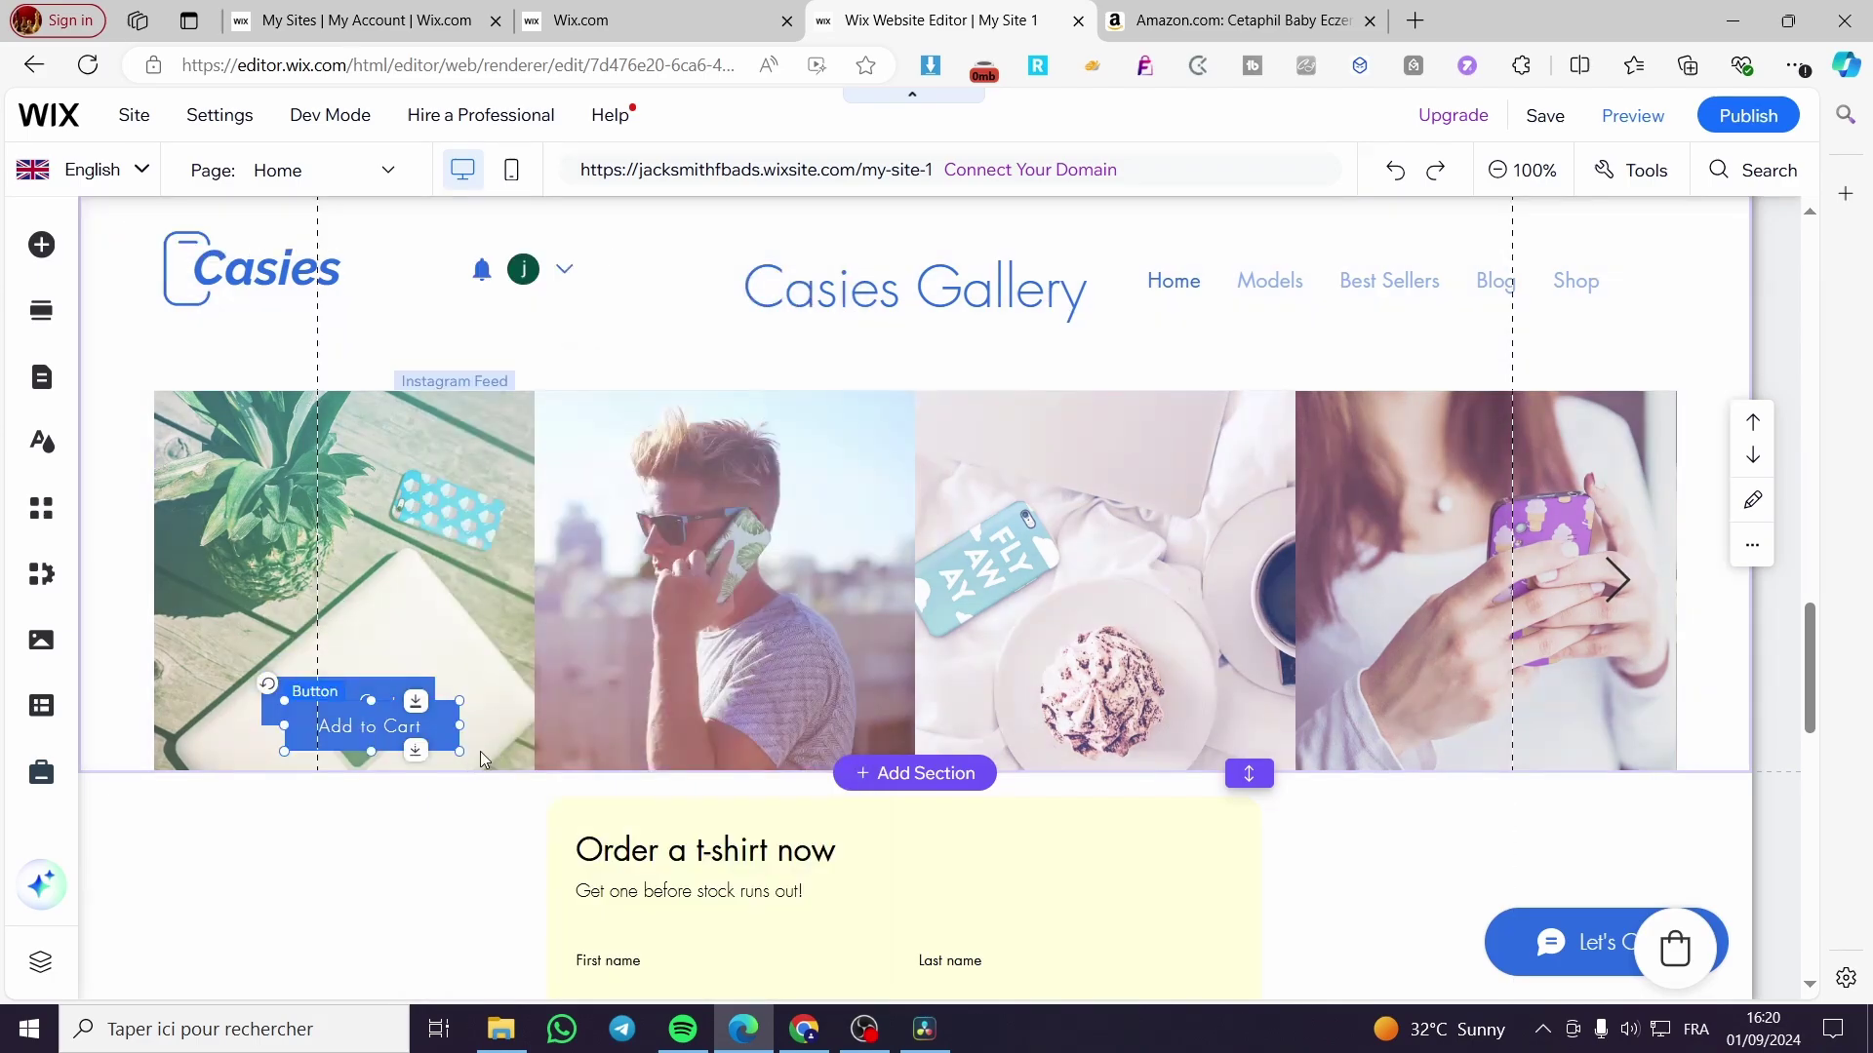
{"action": "left_click_drag", "start_coordinate": [429, 734], "coordinate": [782, 709]}
{"action": "right_click", "coordinate": [780, 706]}
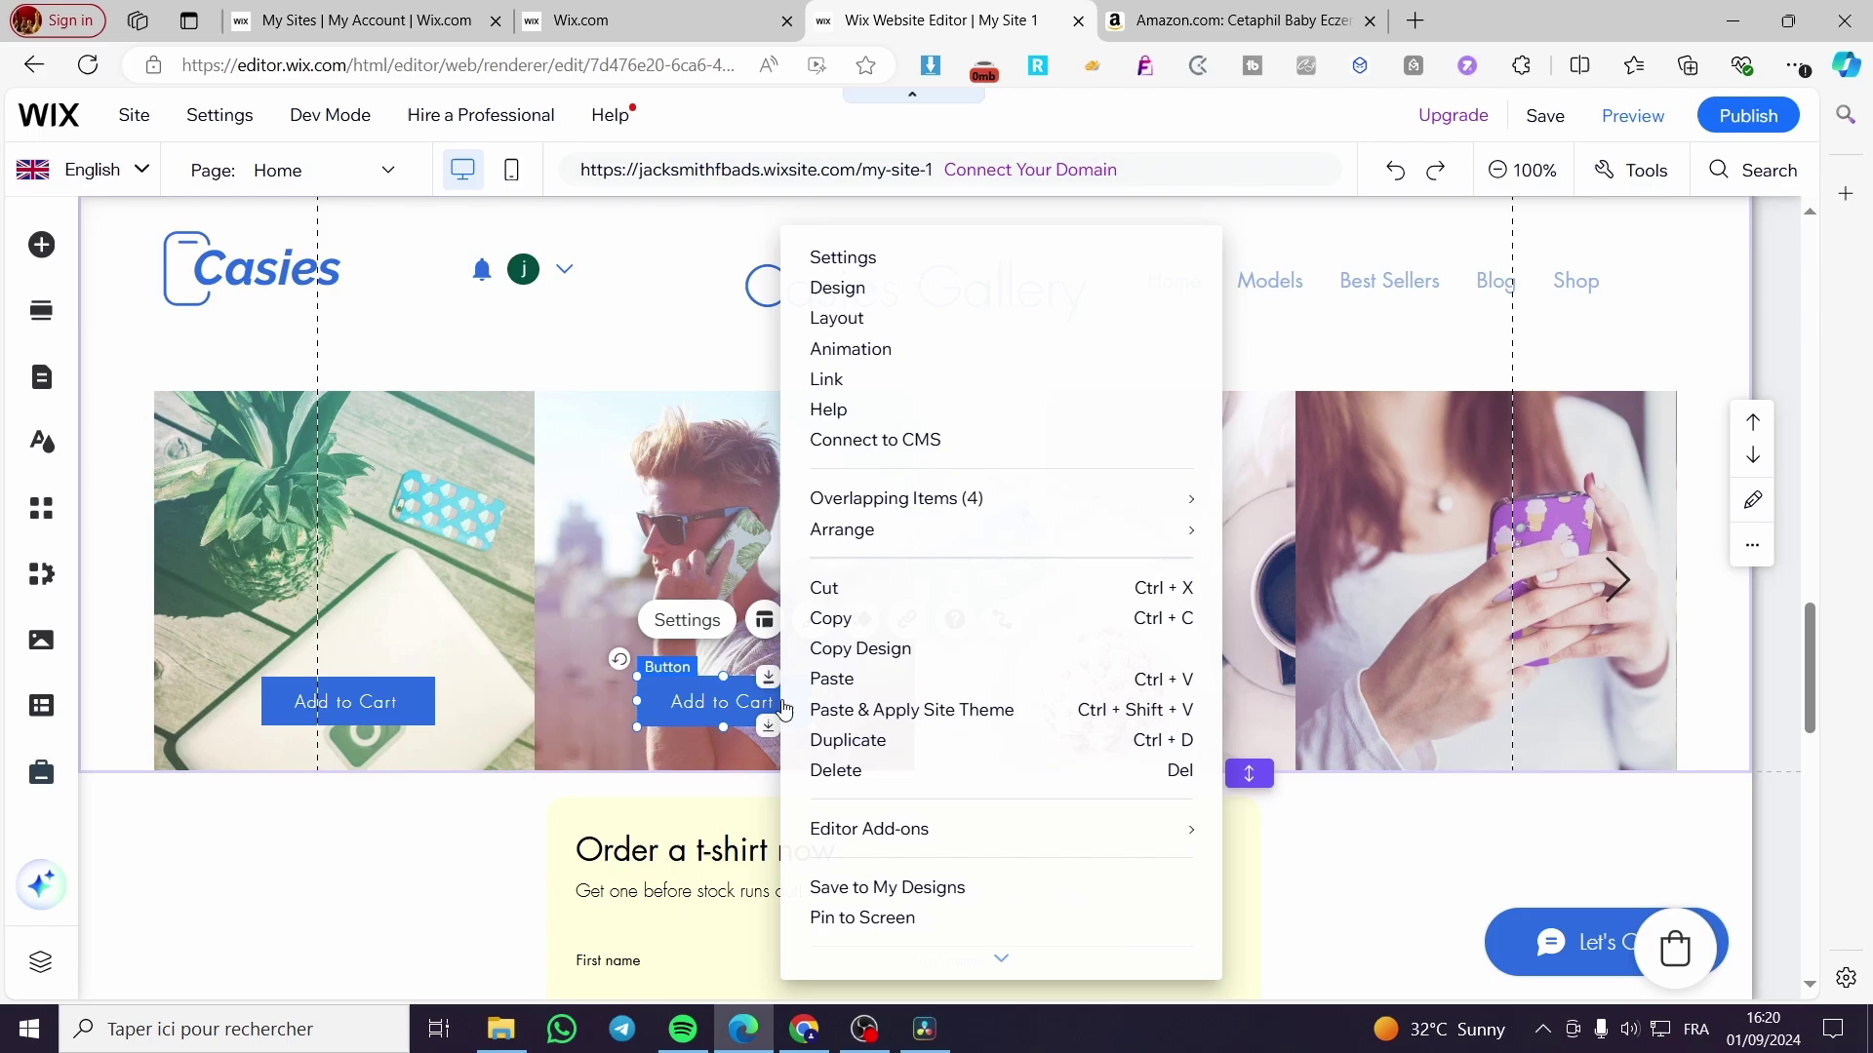
{"action": "left_click", "coordinate": [910, 739]}
{"action": "left_click_drag", "start_coordinate": [793, 729], "coordinate": [1146, 704]}
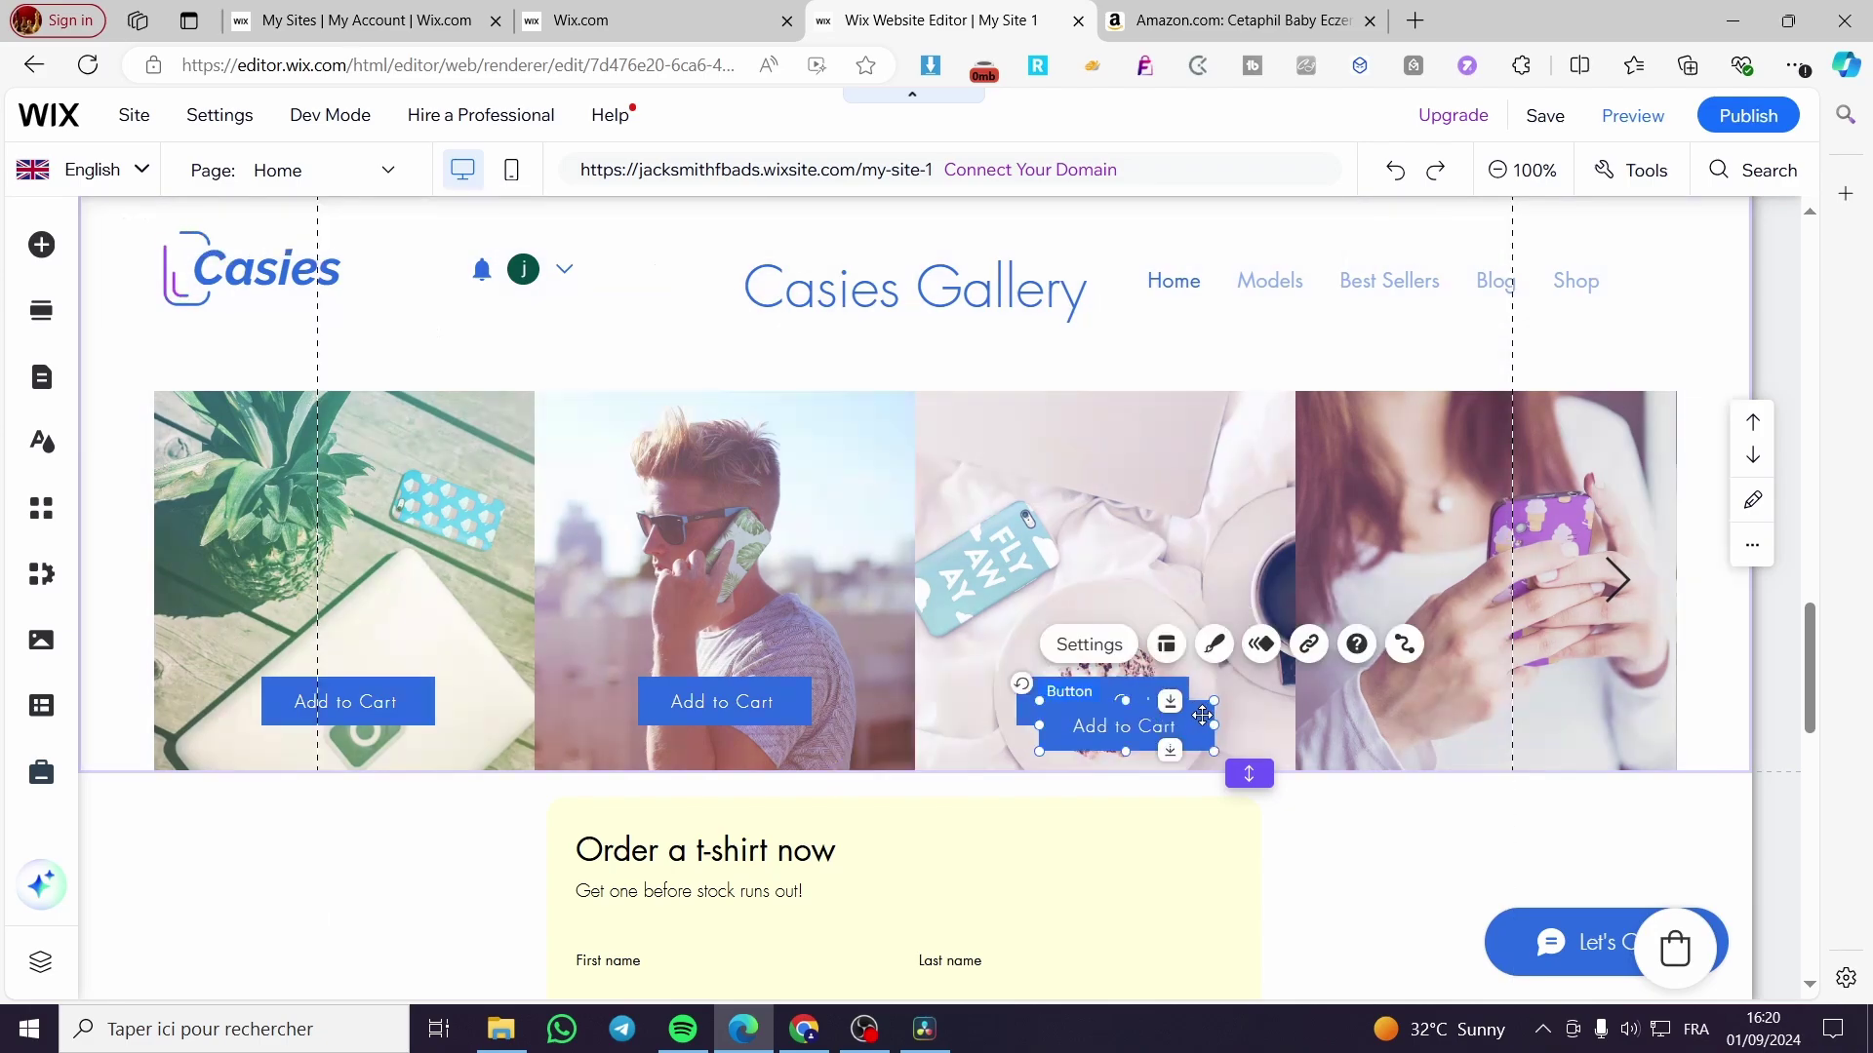
{"action": "key", "text": "ctrl+d"}
{"action": "left_click_drag", "start_coordinate": [1147, 704], "coordinate": [1541, 701]}
{"action": "left_click", "coordinate": [1746, 741]}
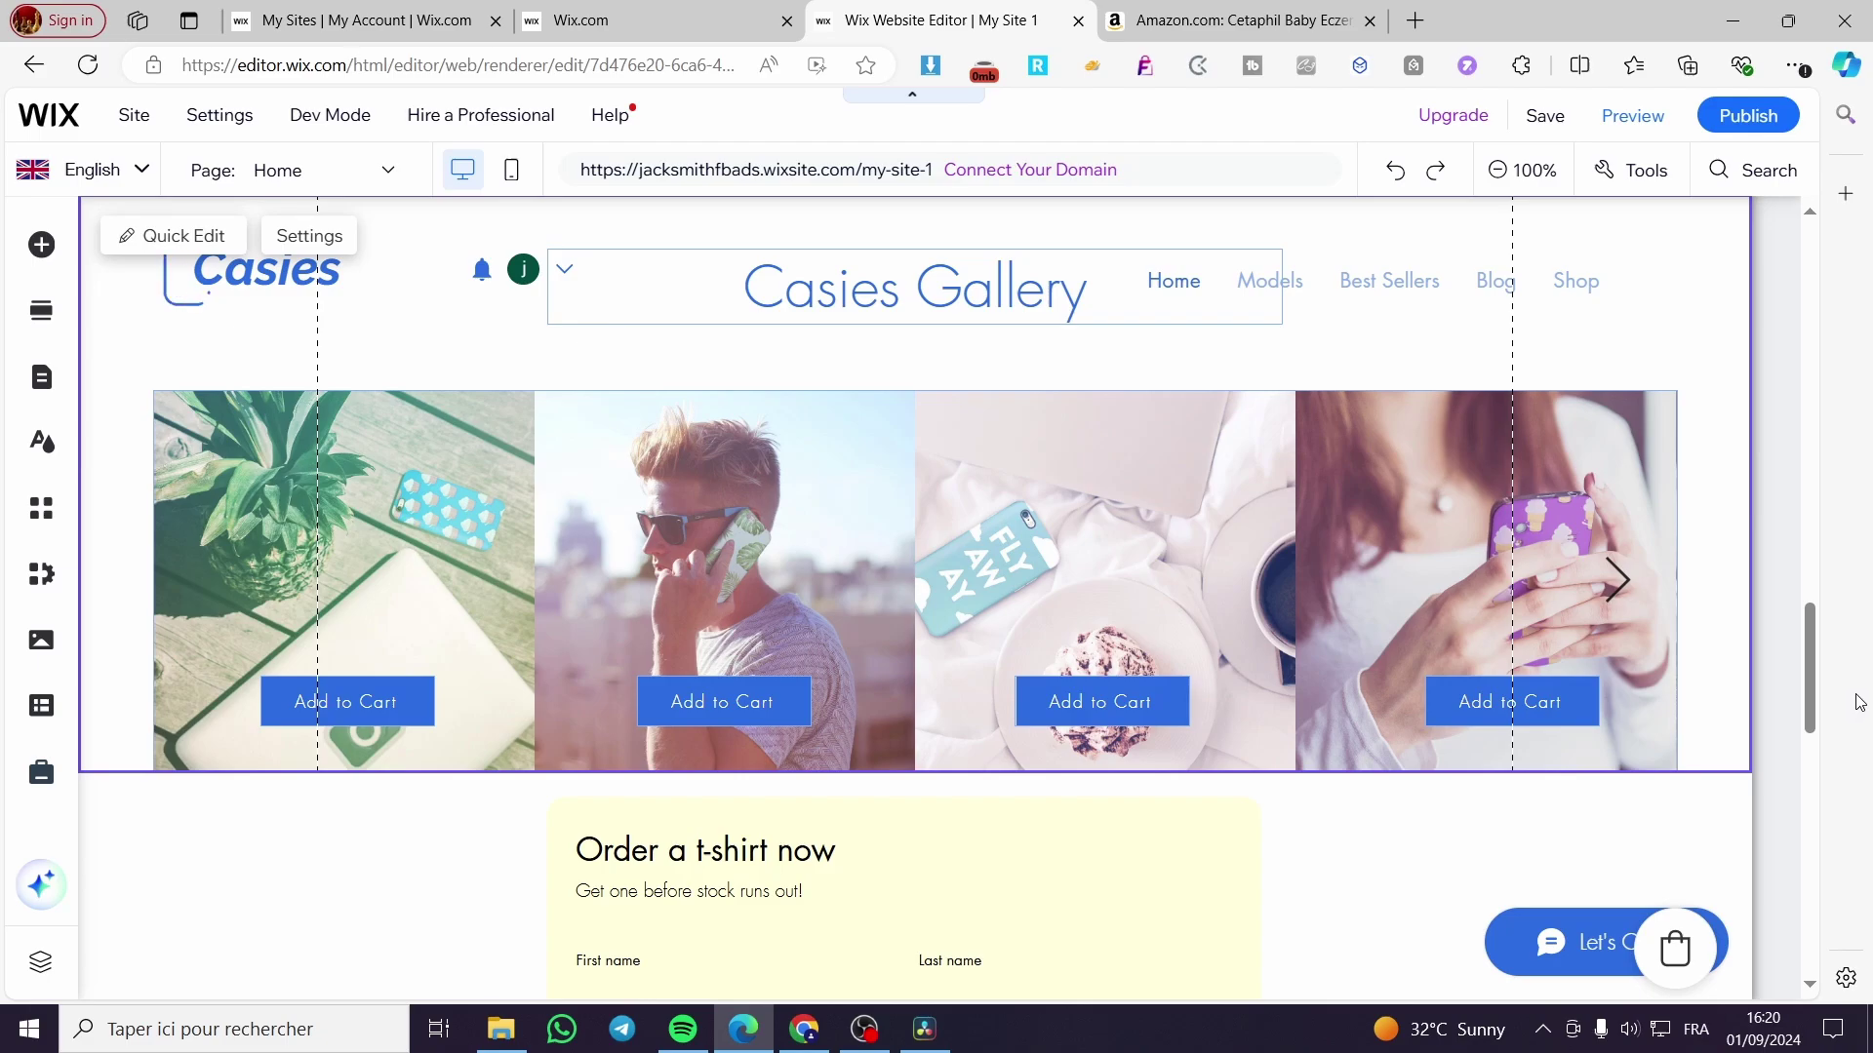
{"action": "left_click", "coordinate": [1719, 760]}
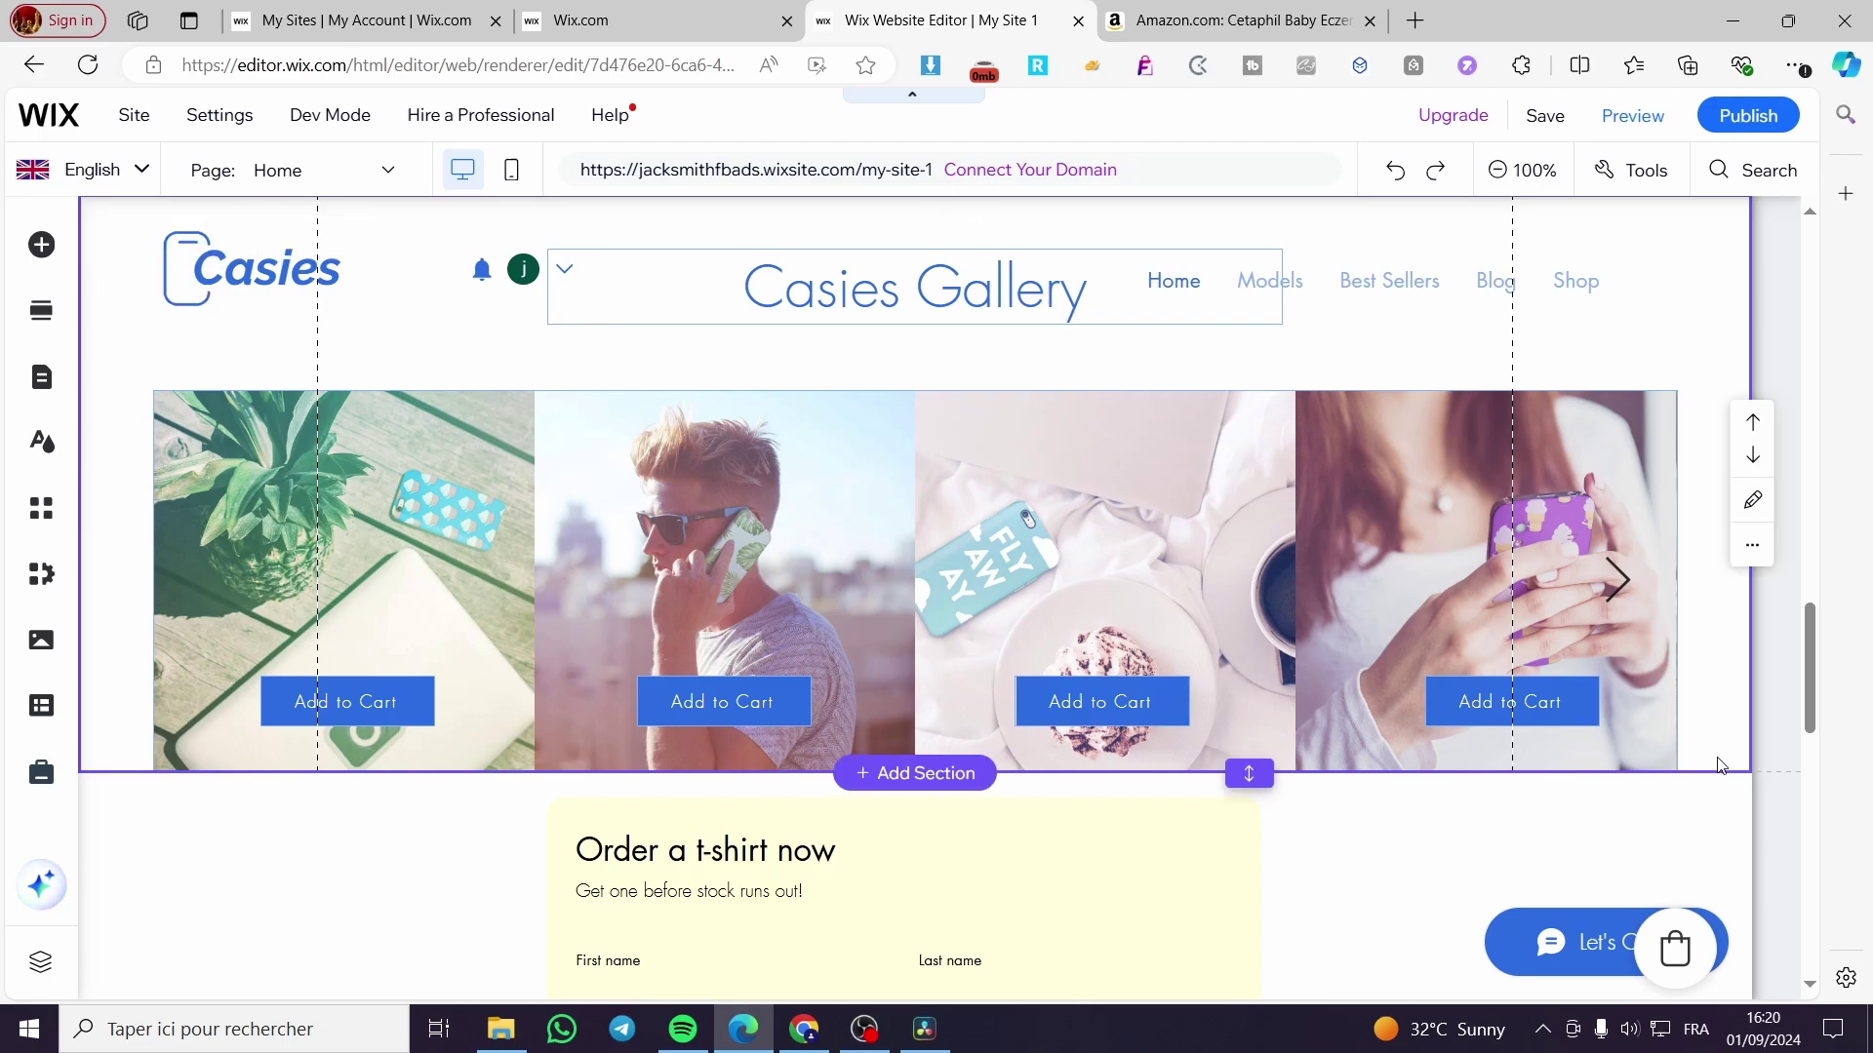